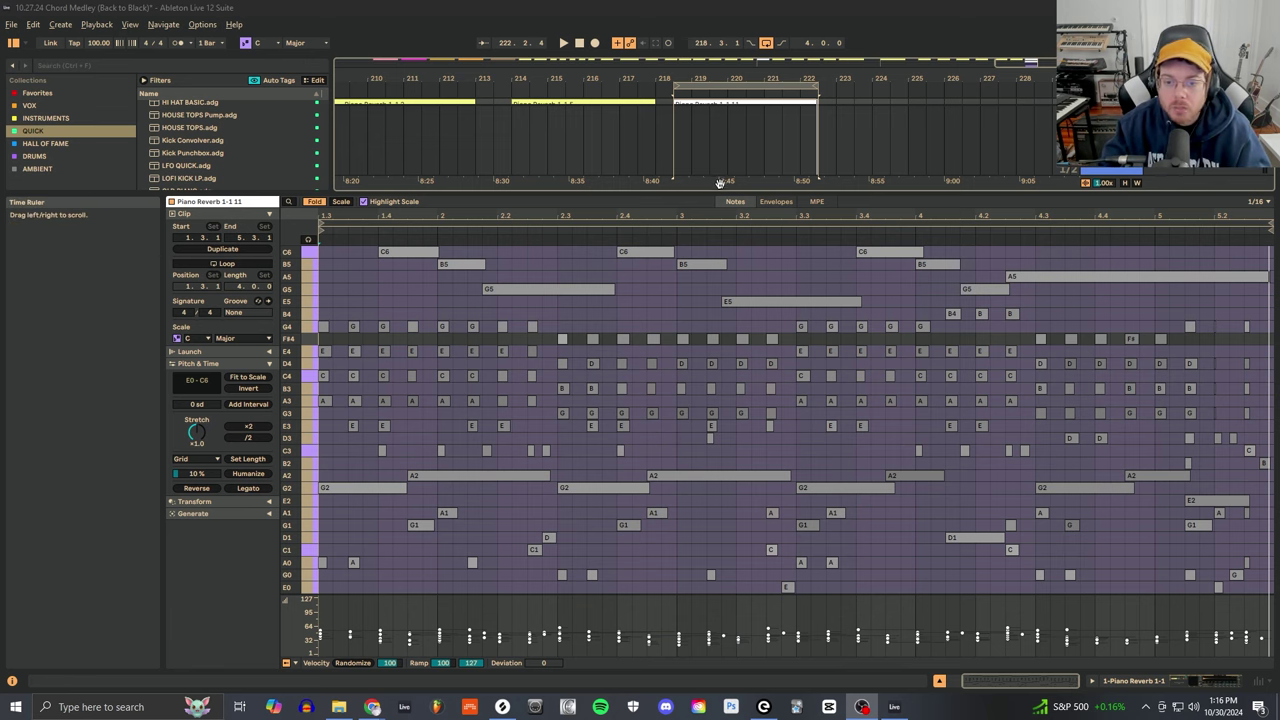
- Marquee-select the low bass notes G1 down to E0 between bars 1.4 and 3.3
mouse_move(715, 190)
mouse_down()
mouse_move(715, 225)
mouse_move(714, 168)
mouse_up()
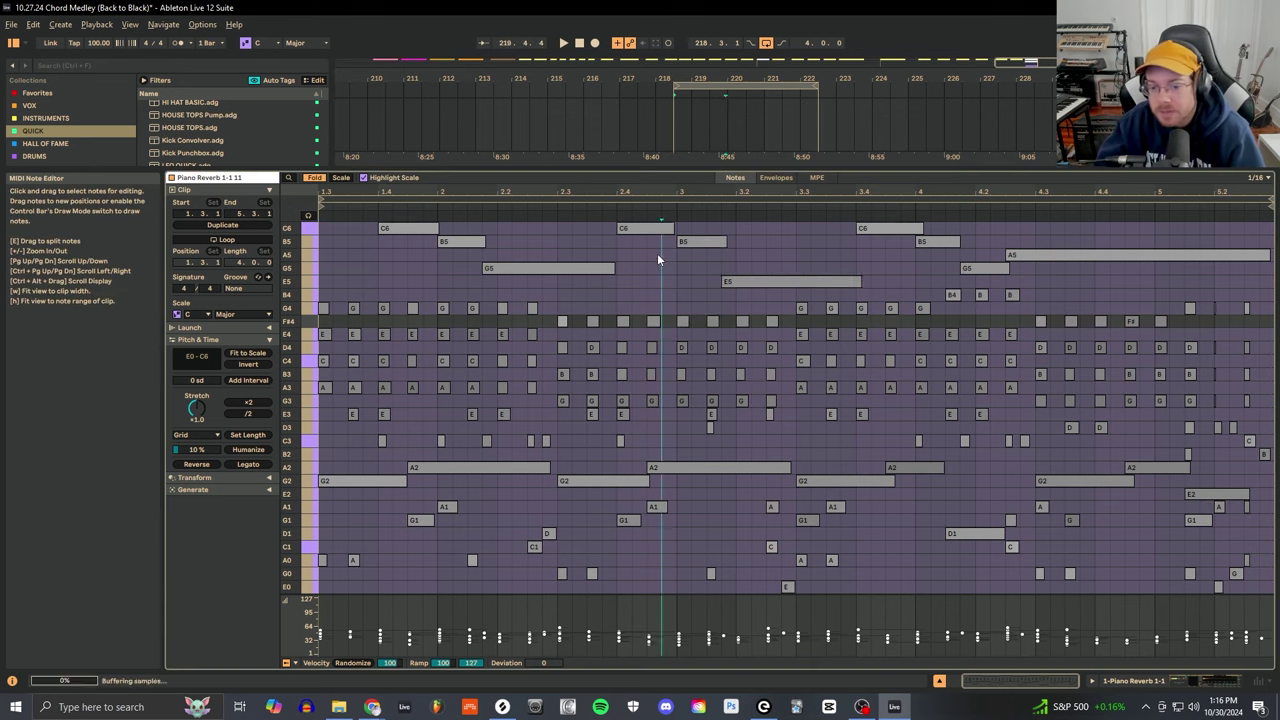
drag(657, 253, 931, 592)
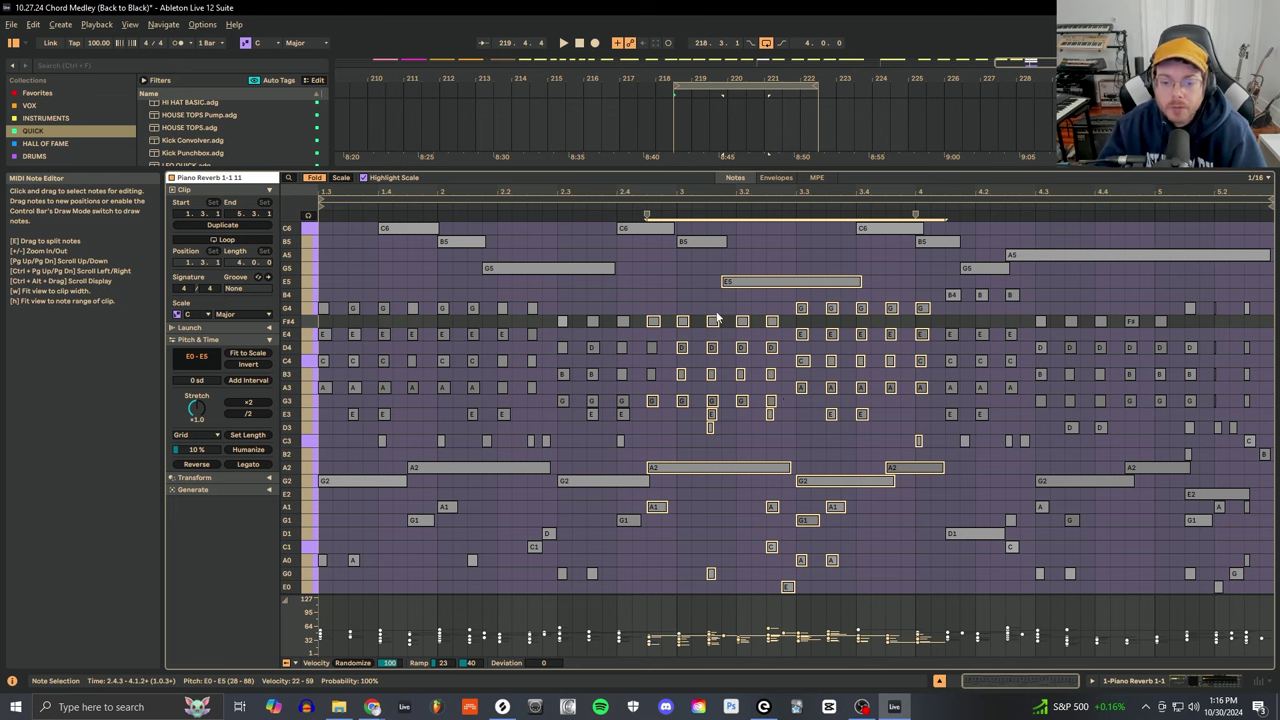
click(677, 279)
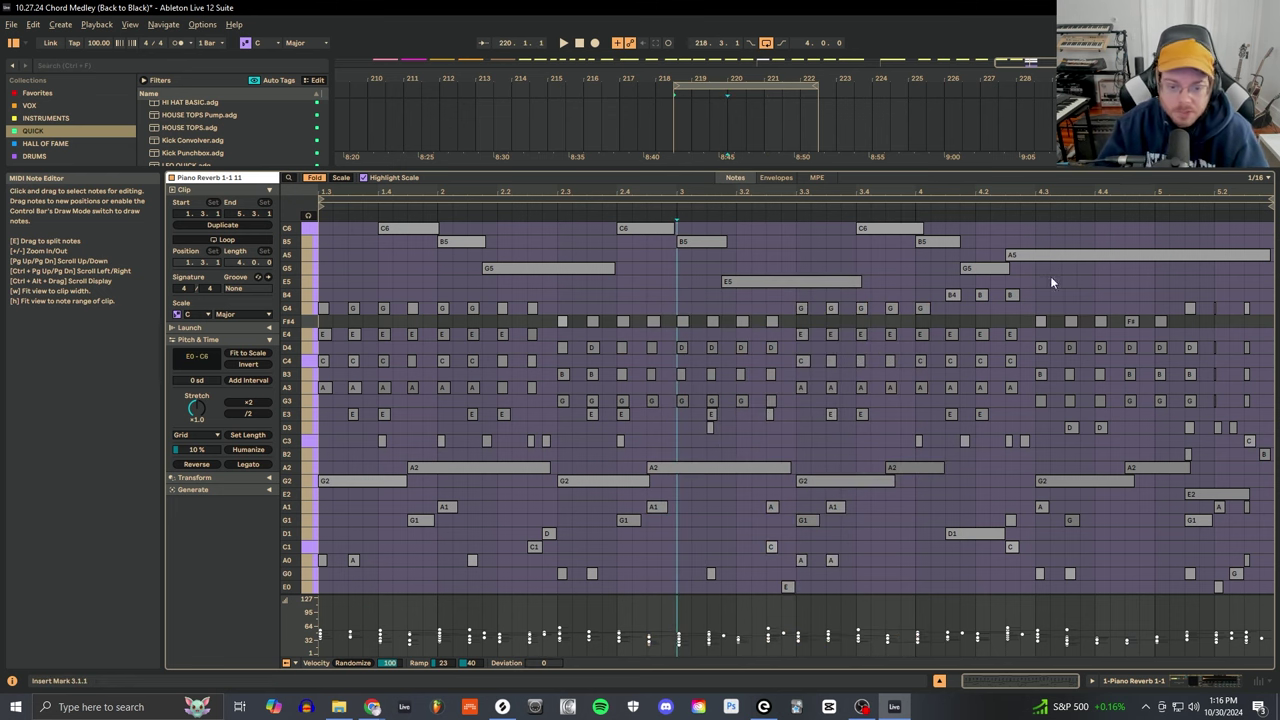
drag(341, 224, 1135, 280)
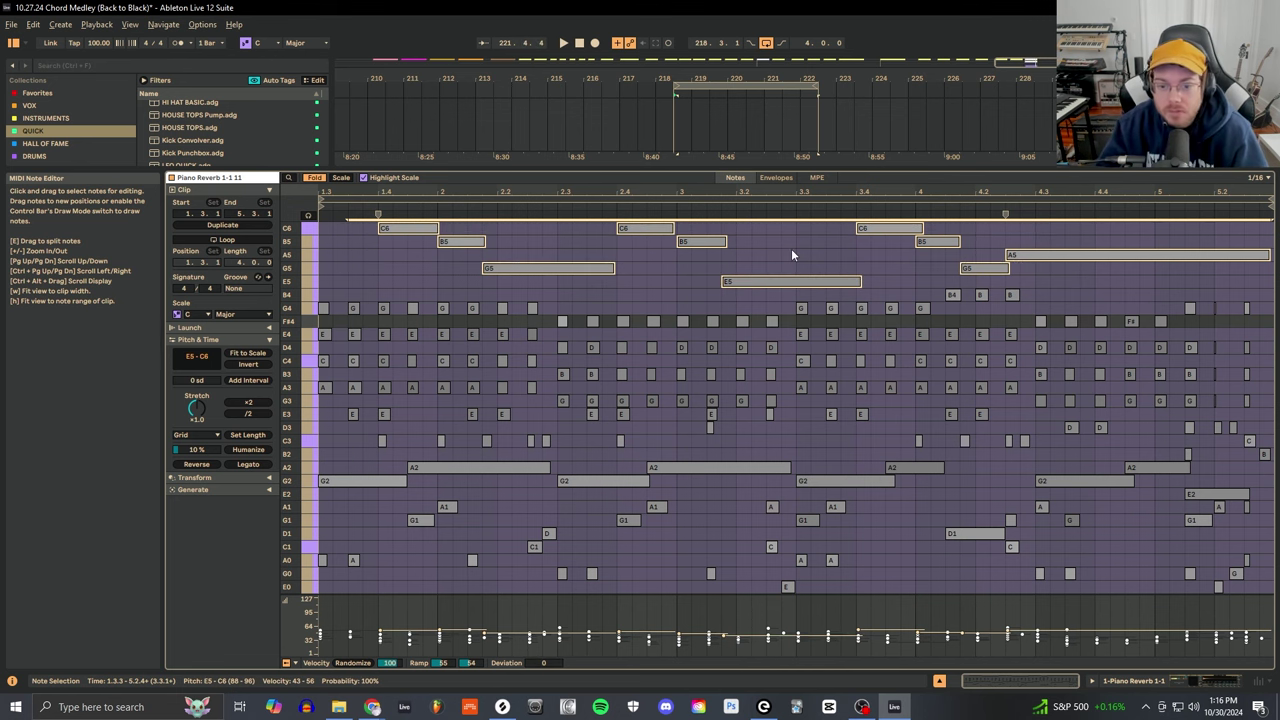
drag(378, 290, 692, 442)
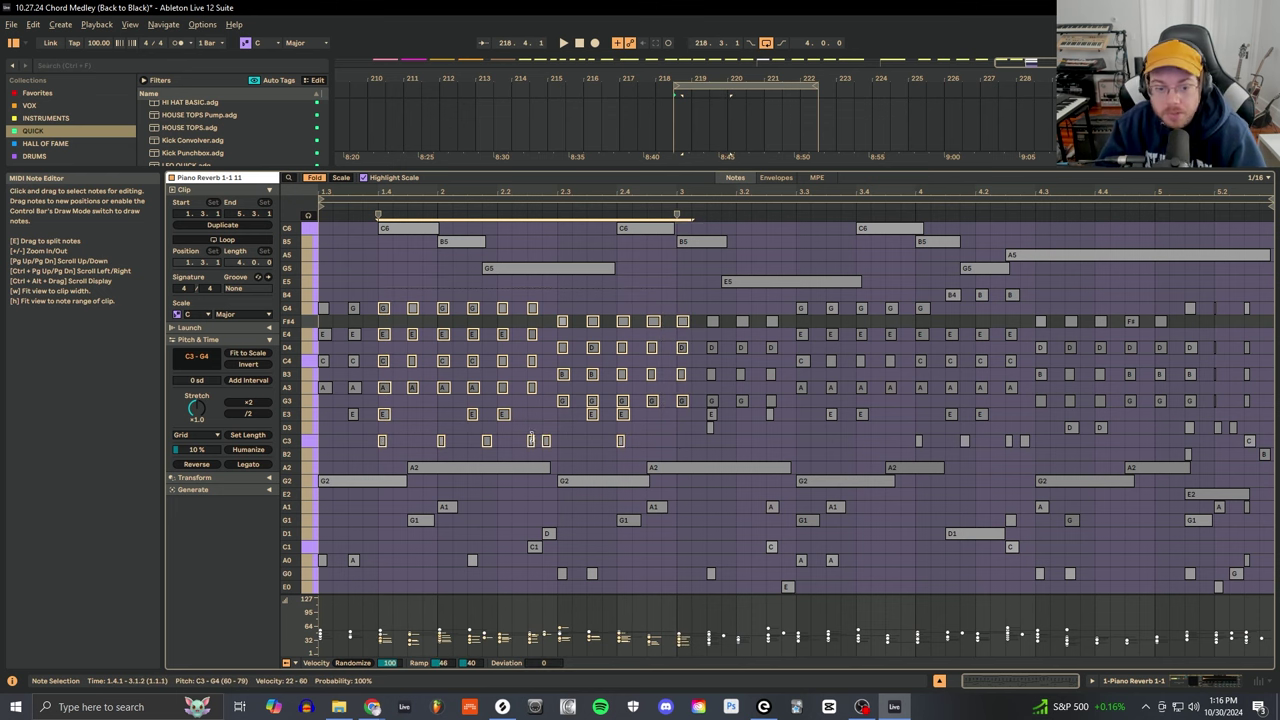
drag(360, 515, 824, 597)
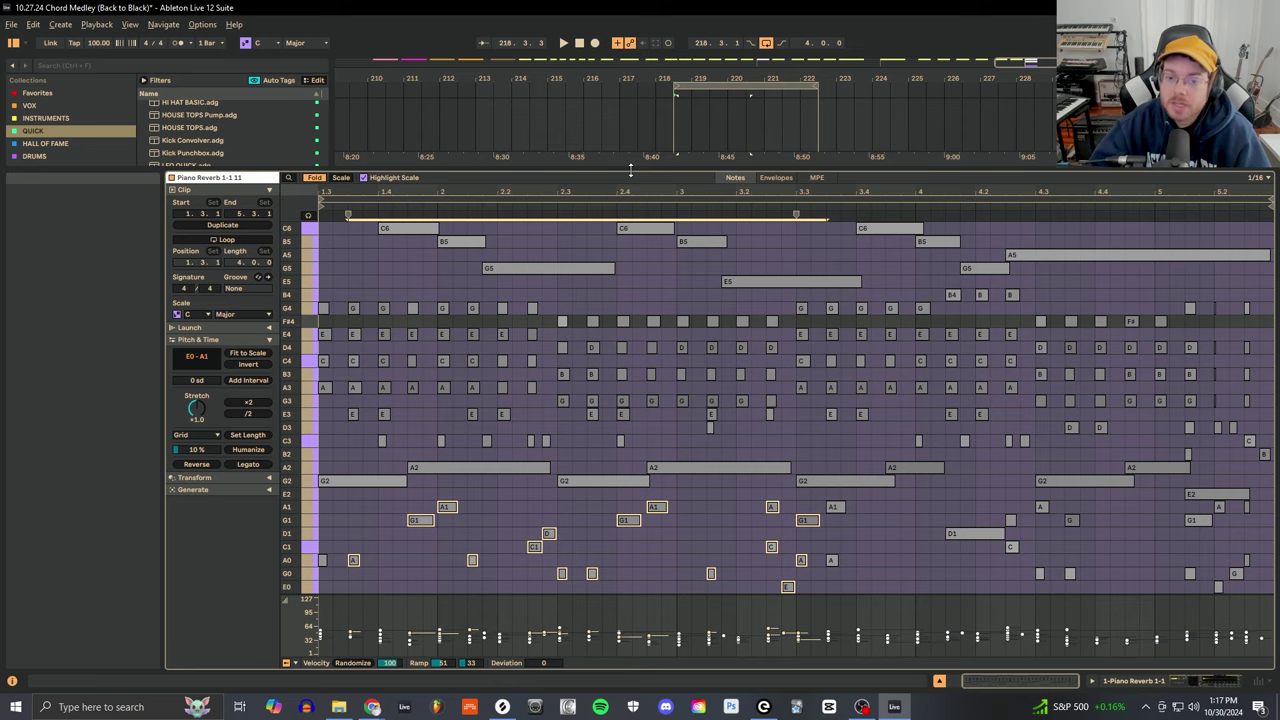
double_click(630, 170)
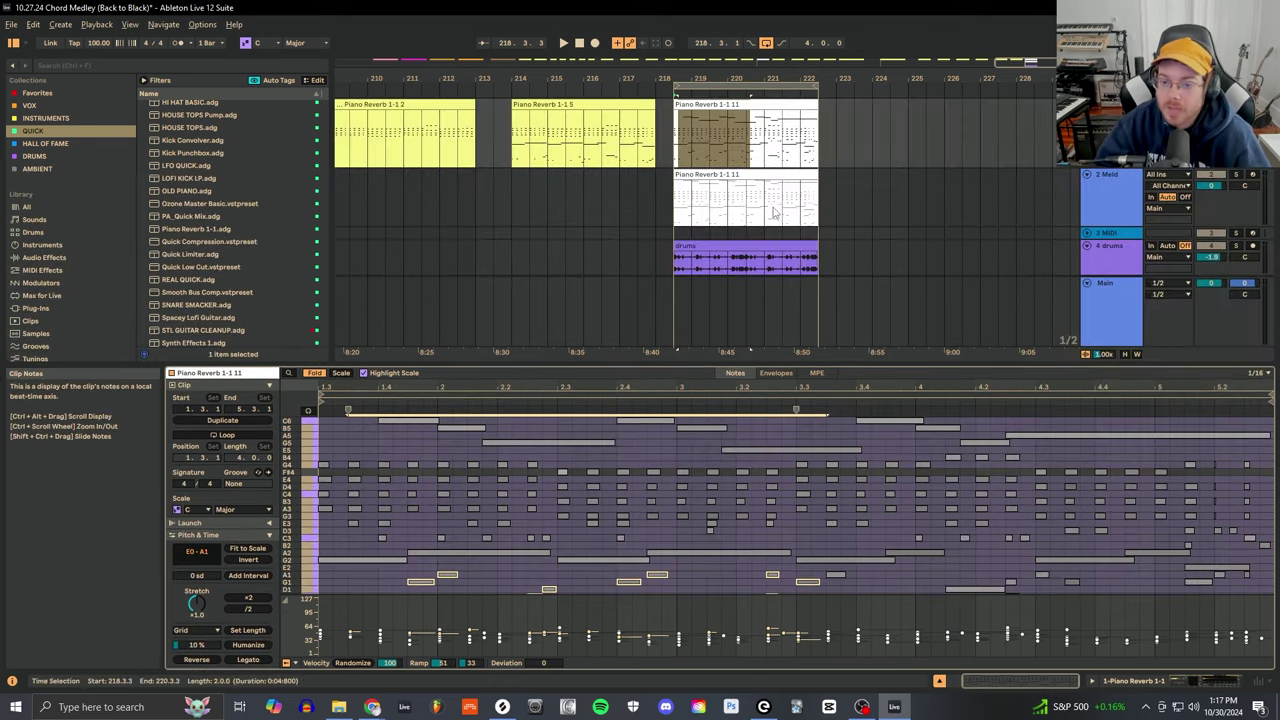
click(760, 286)
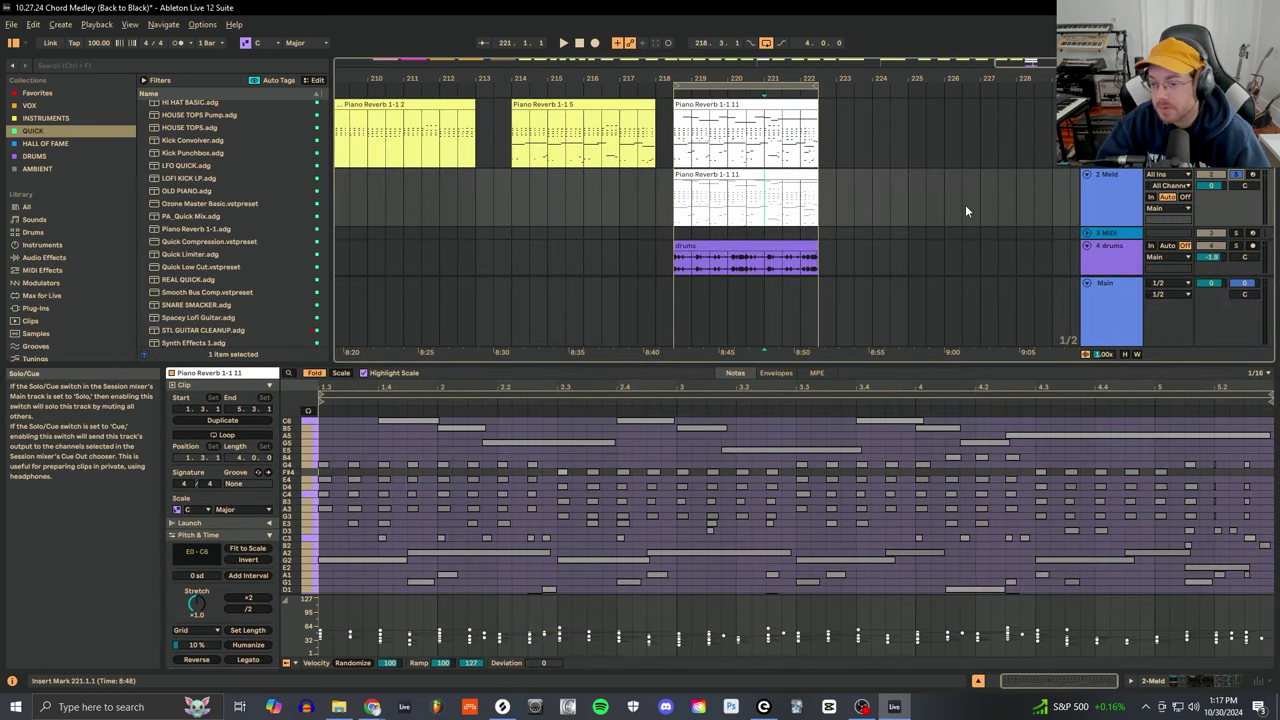
click(728, 175)
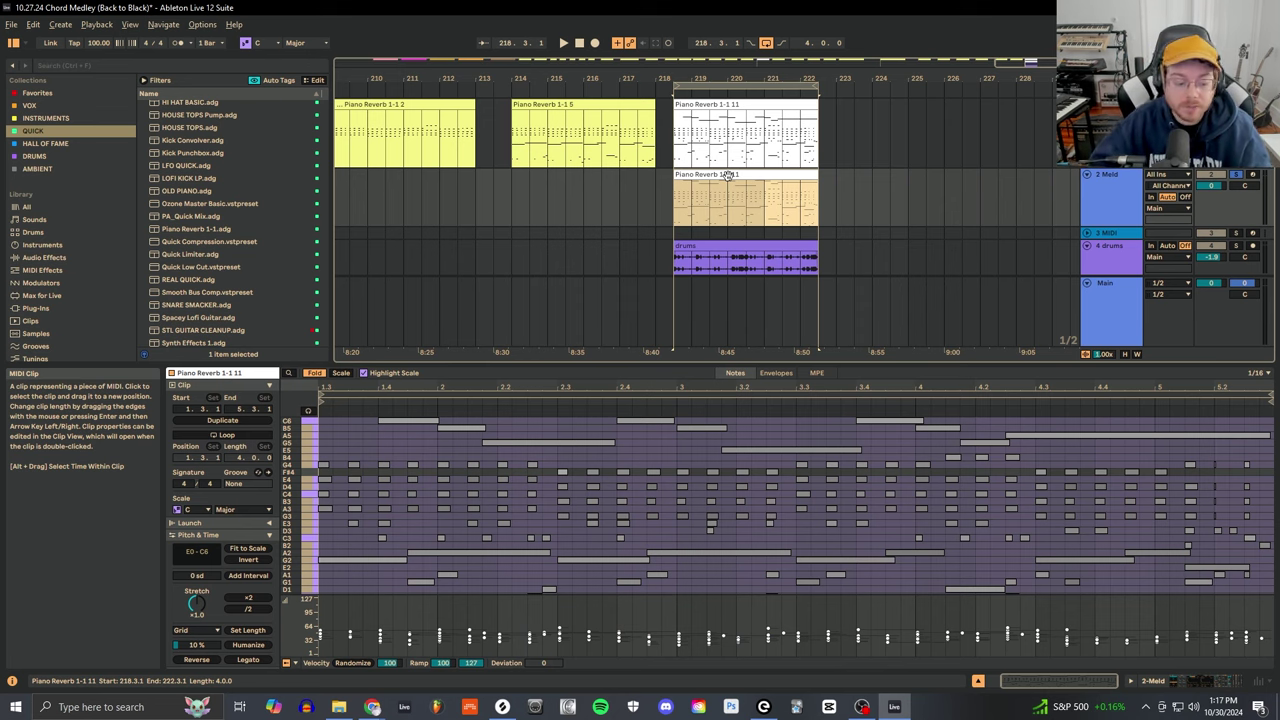
key(shift+Tab)
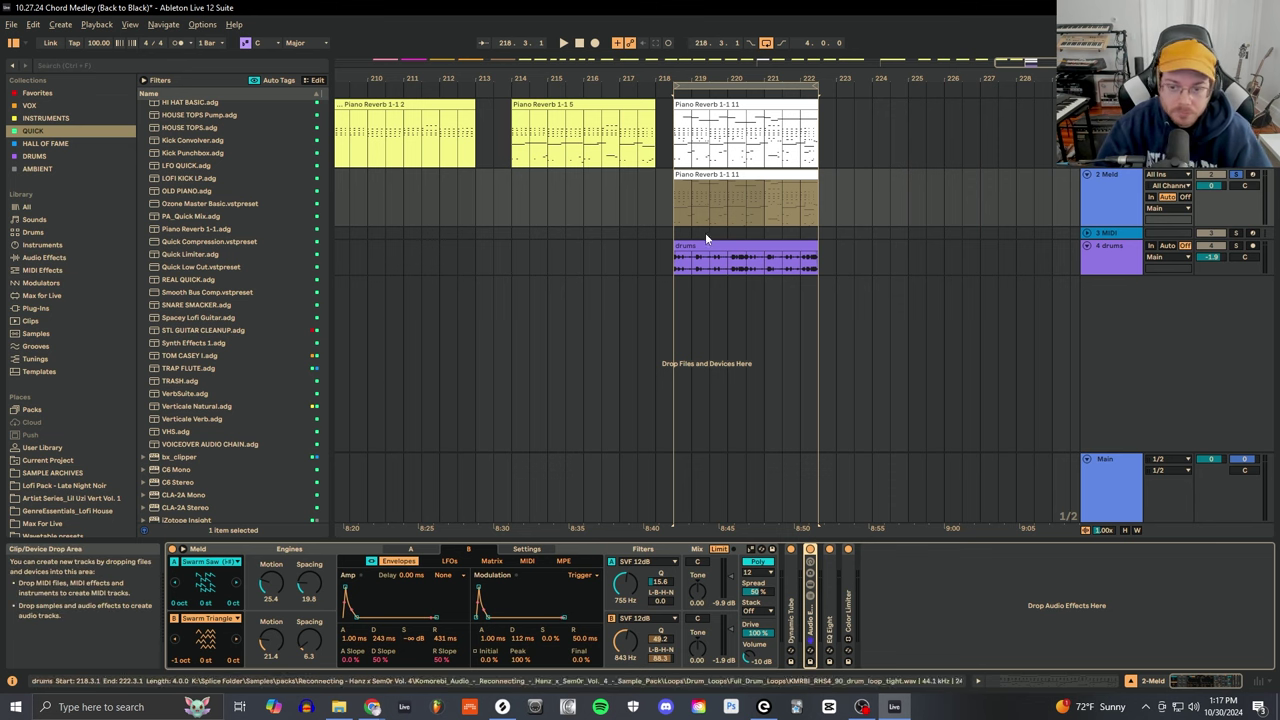
click(700, 300)
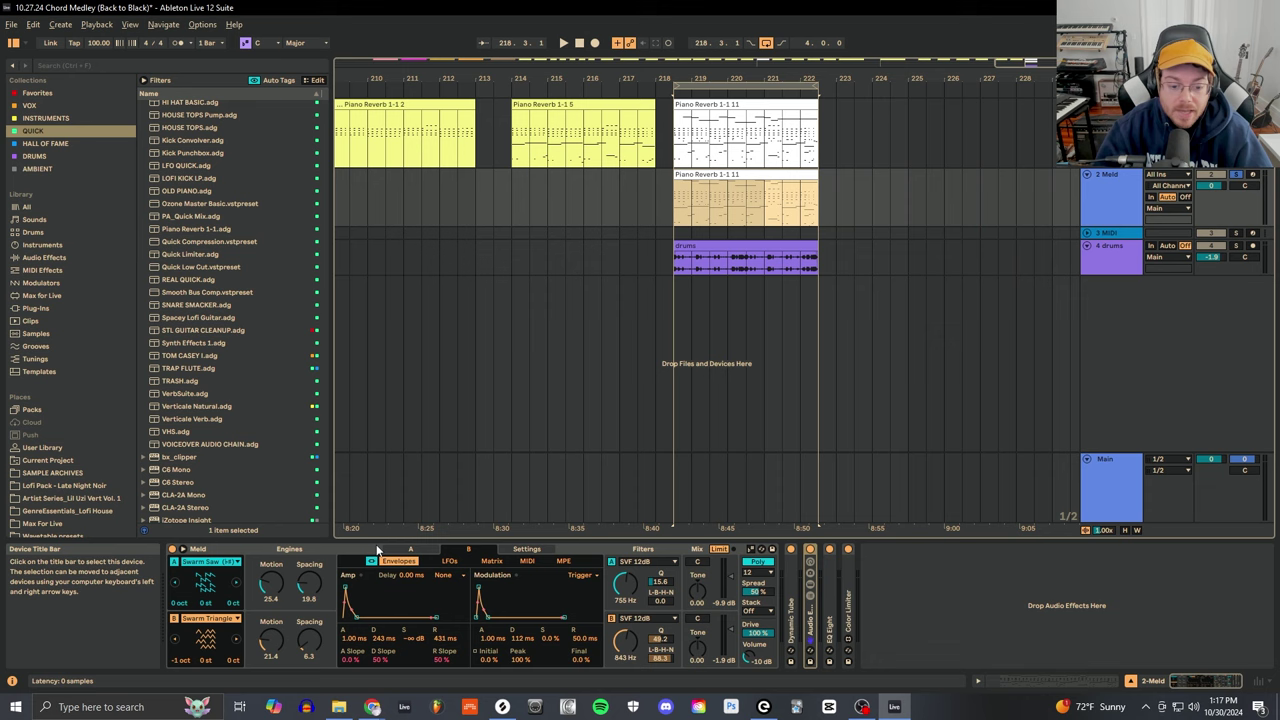
key(shift+Tab)
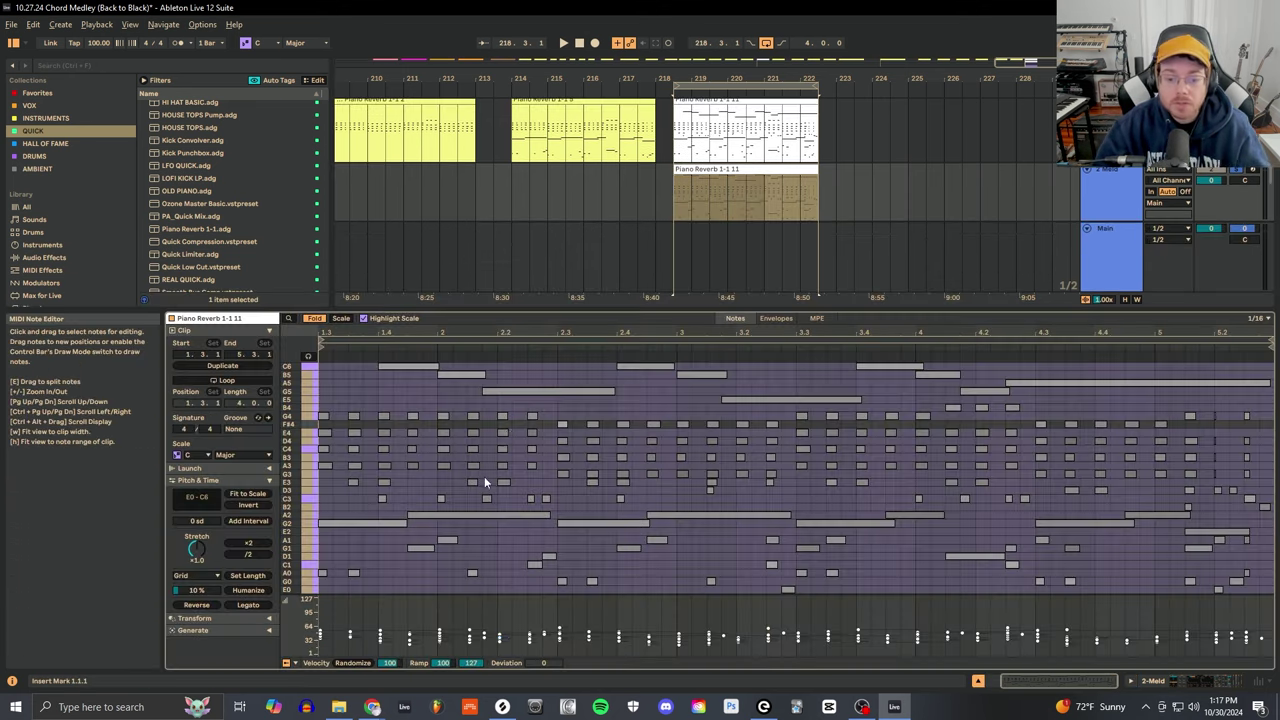
drag(608, 317, 617, 188)
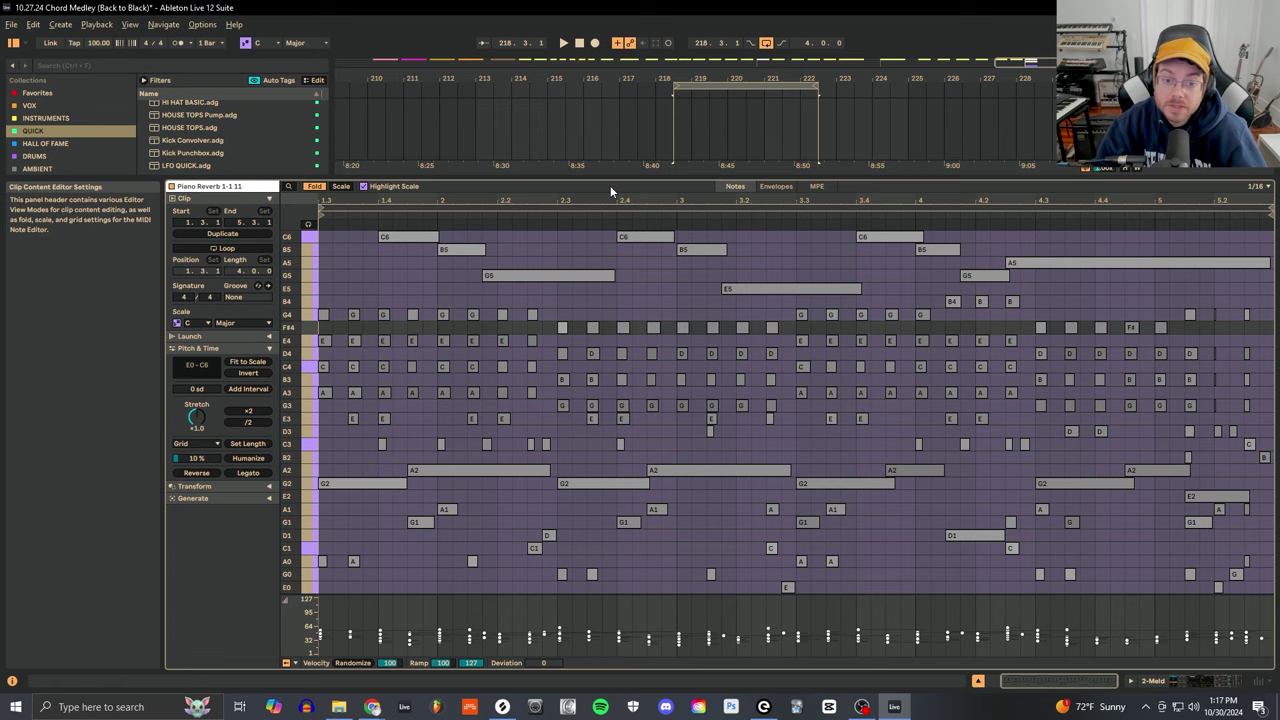
drag(637, 180, 638, 264)
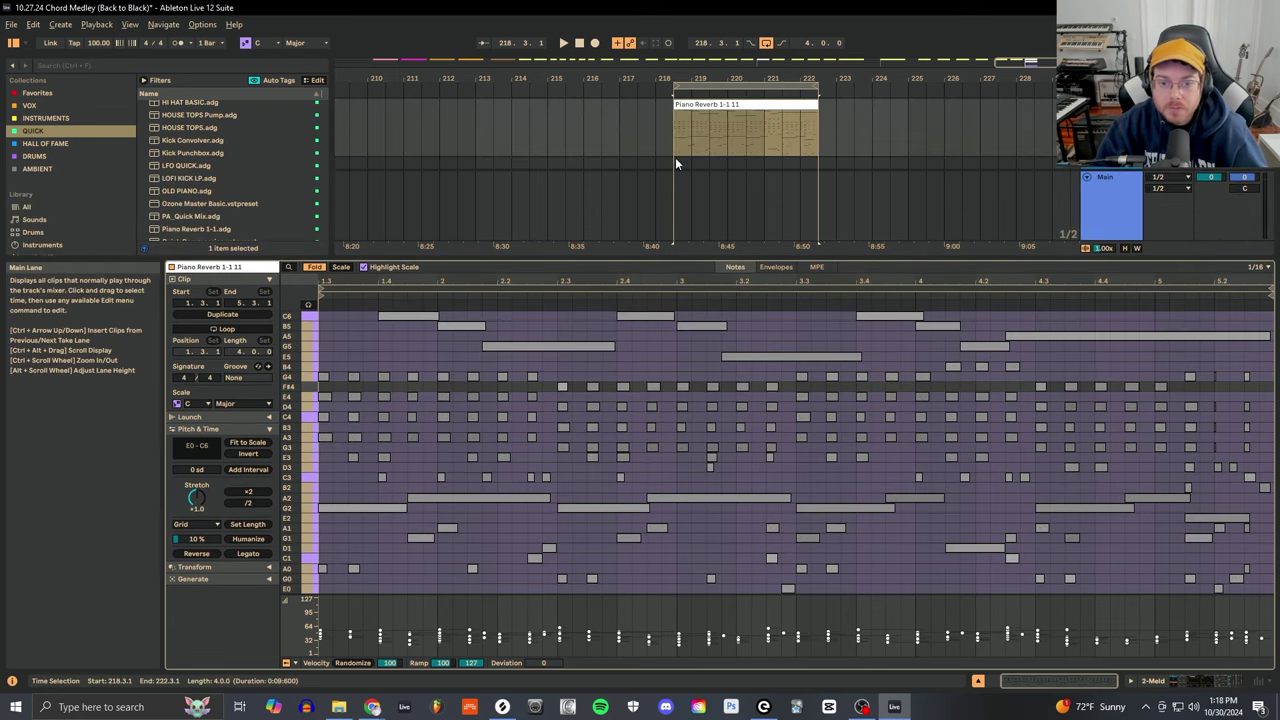
click(675, 157)
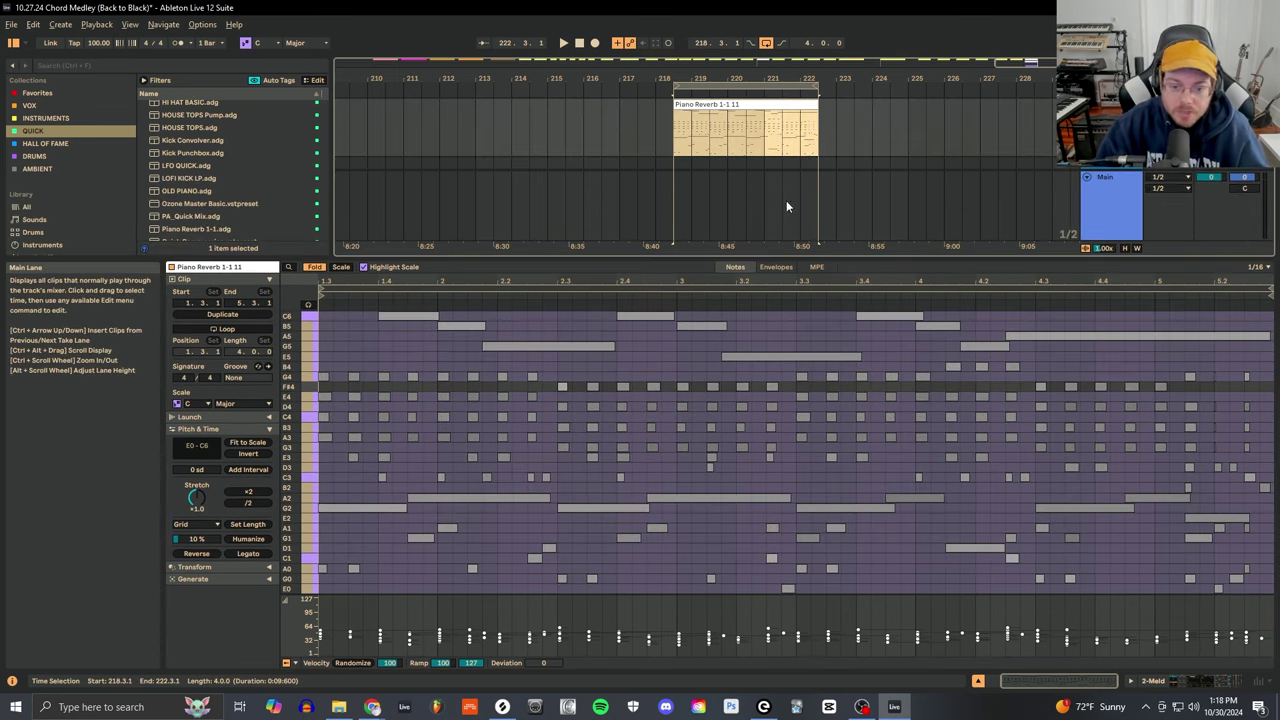
drag(714, 258, 714, 222)
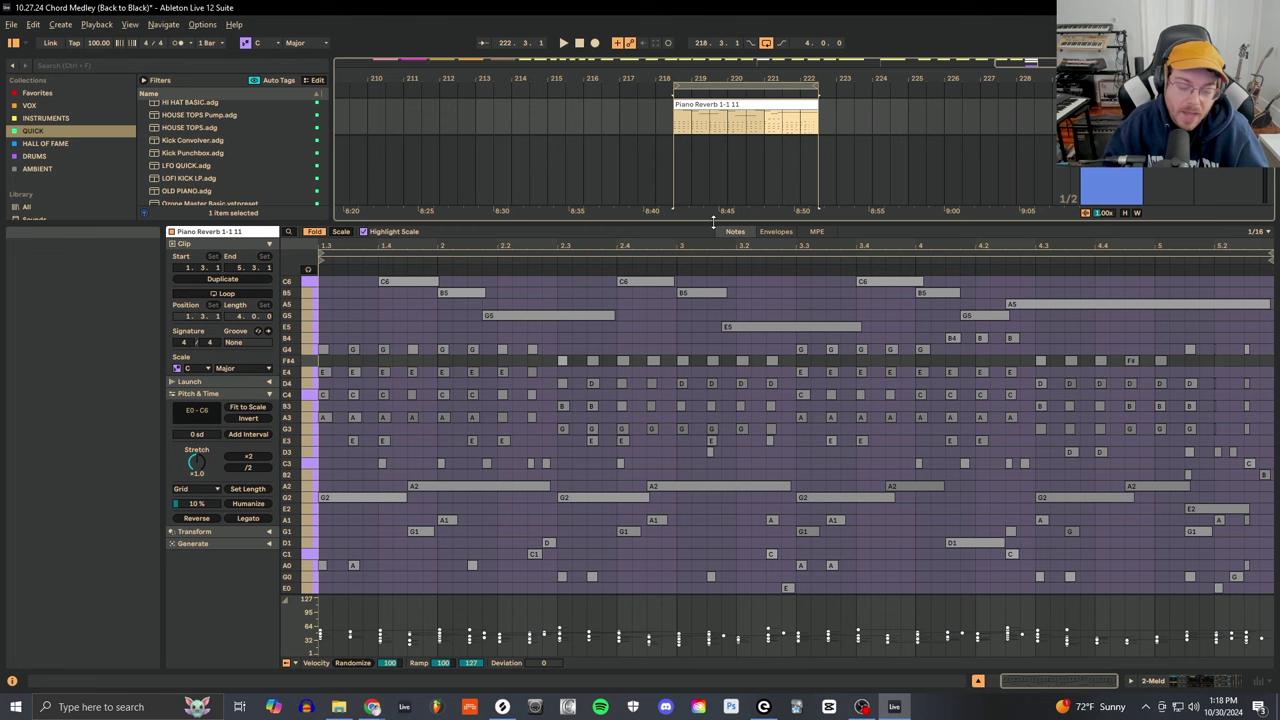
- Play the Piano Reverb clip through, stop it, and lower the splitter to reveal the drums track
key(space)
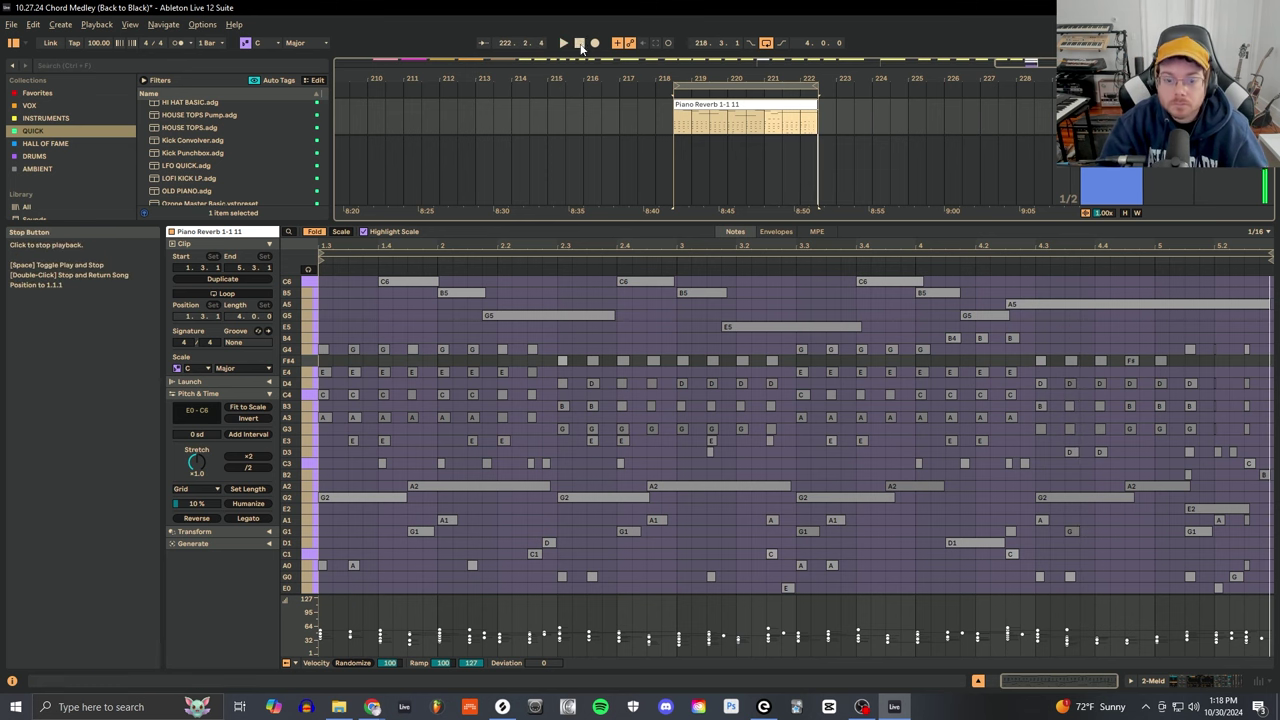
click(579, 44)
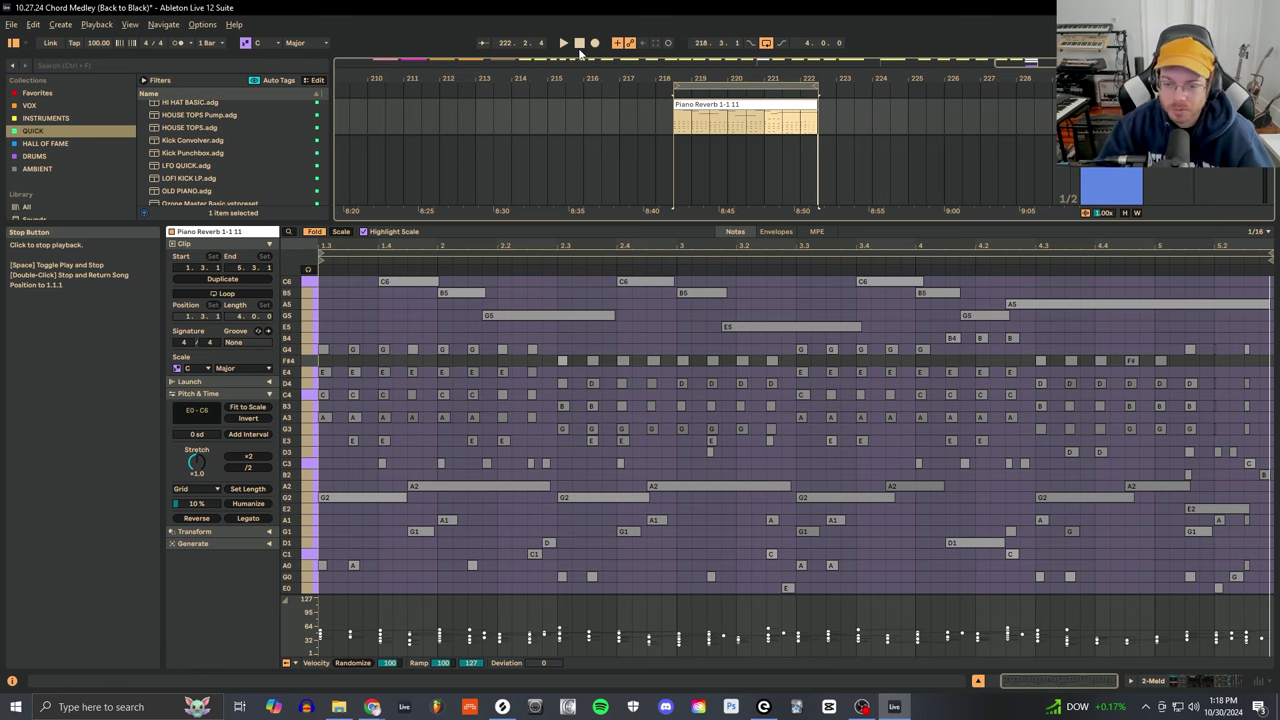
drag(570, 222, 577, 283)
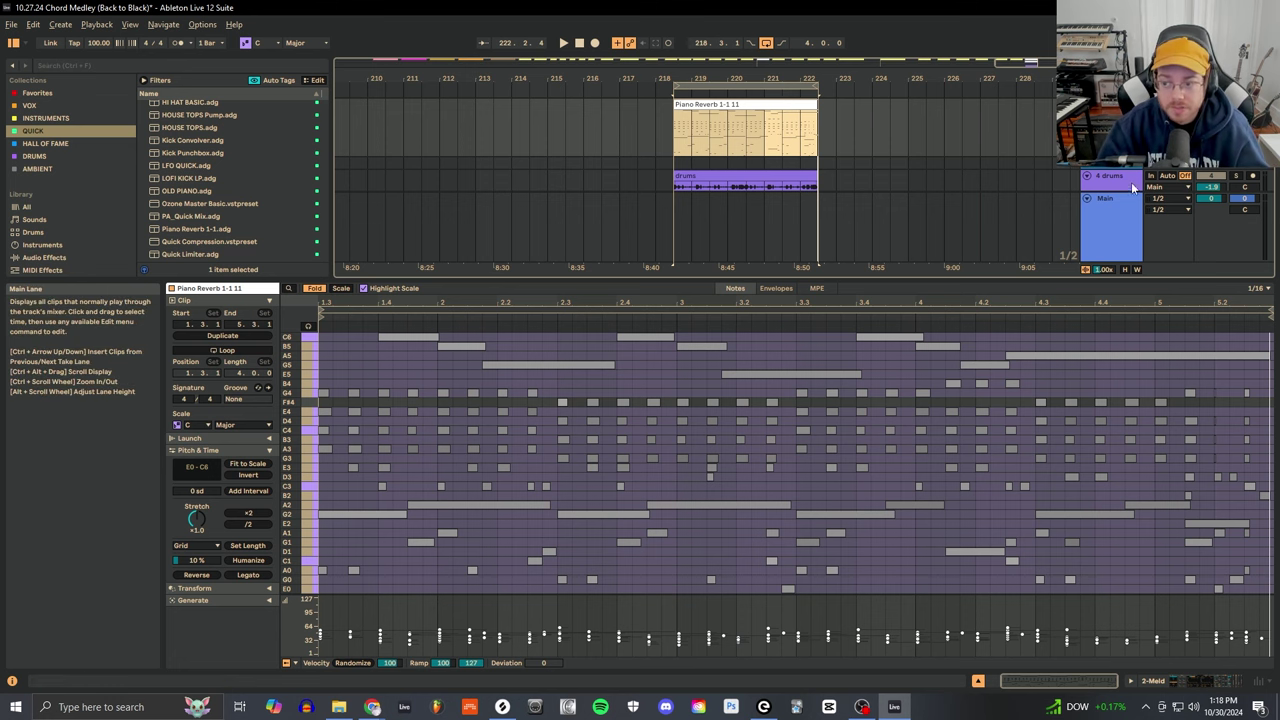
- Audition the Piano Reverb chords with the drum loop clip, then expand the note editor with Ctrl+Alt+E
click(1120, 188)
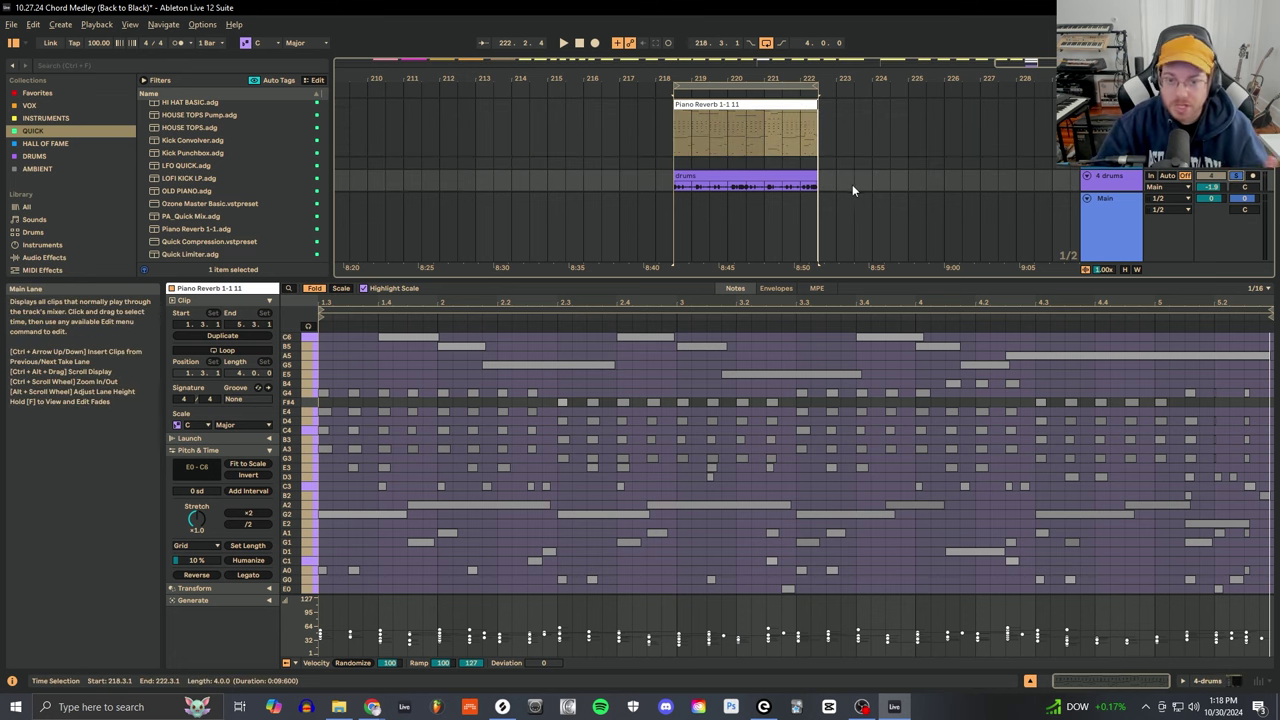
click(772, 178)
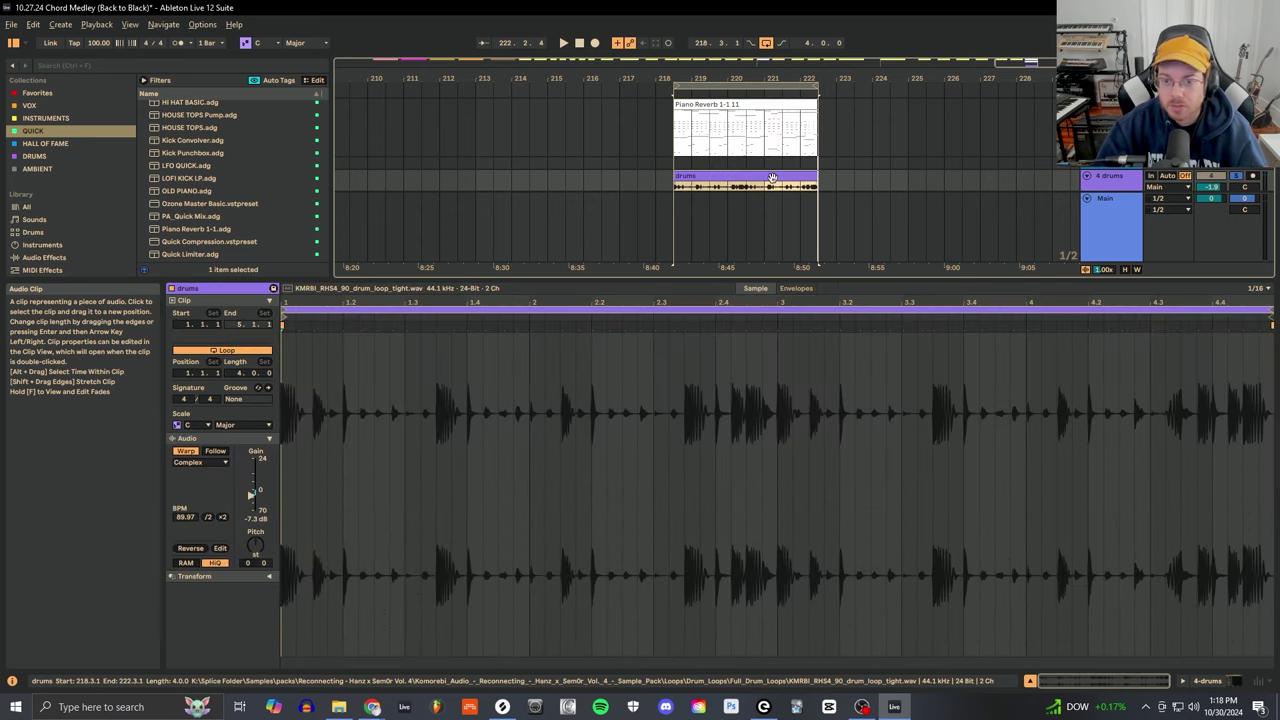
click(775, 118)
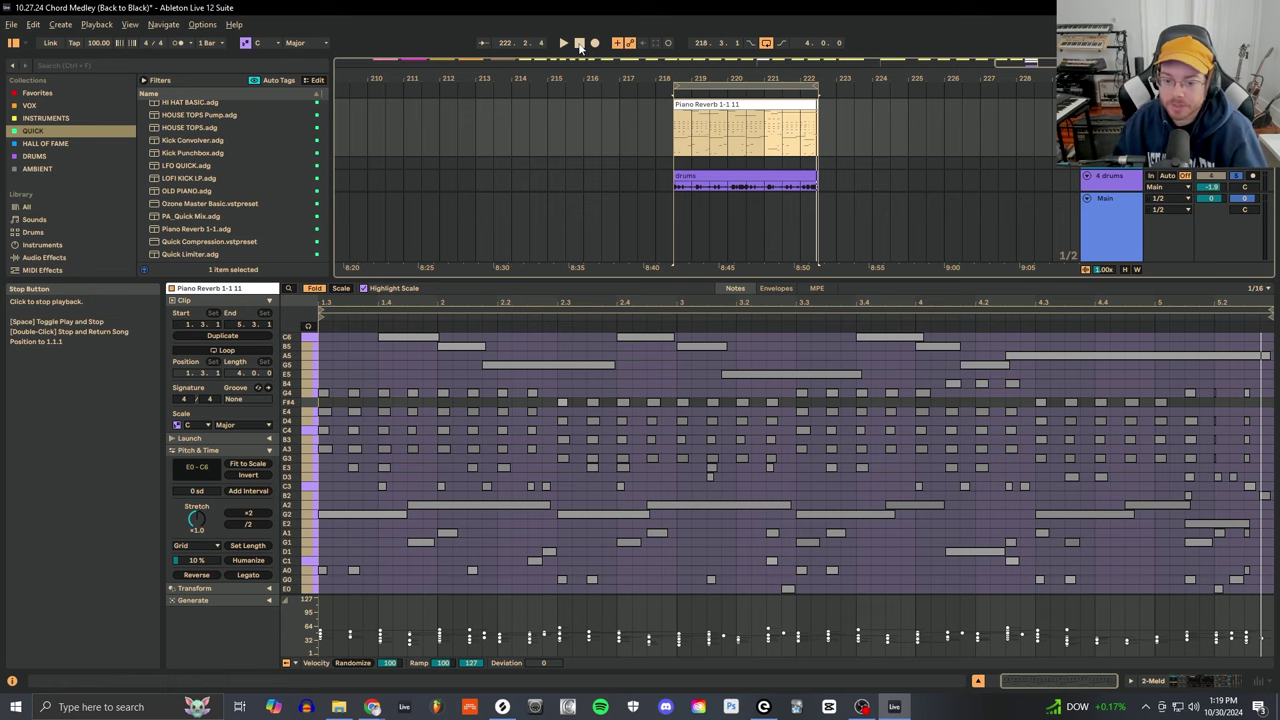
key(ctrl+alt+e)
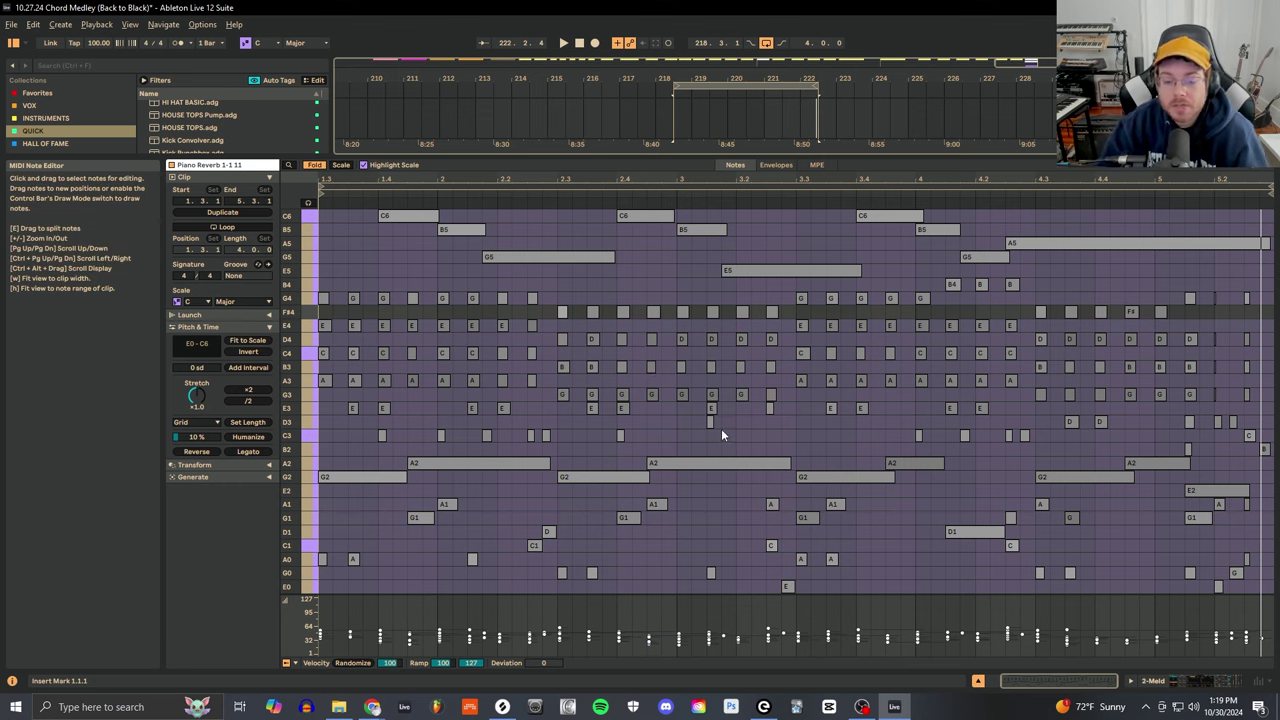
- Enlarge the note editor and try selecting the high B5–E5 notes, the G1–G0 lows, and the E0–A0 rows
key(ctrl+alt+e)
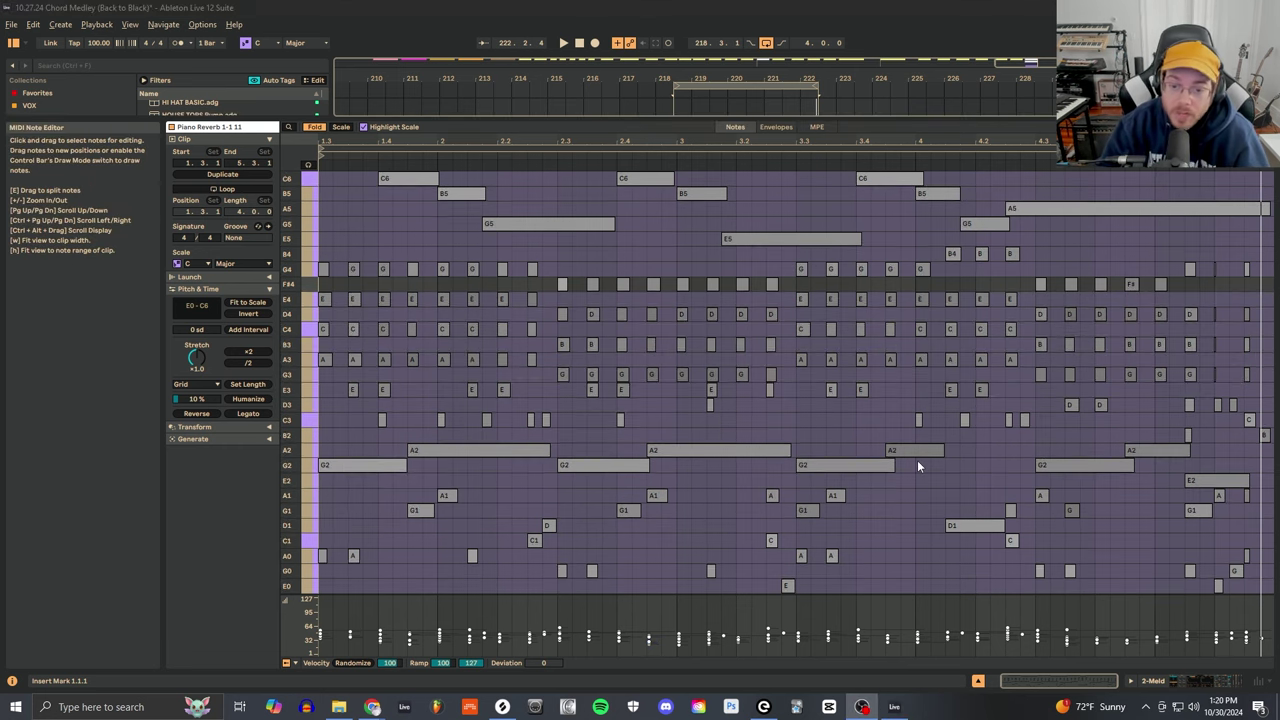
drag(334, 186, 861, 399)
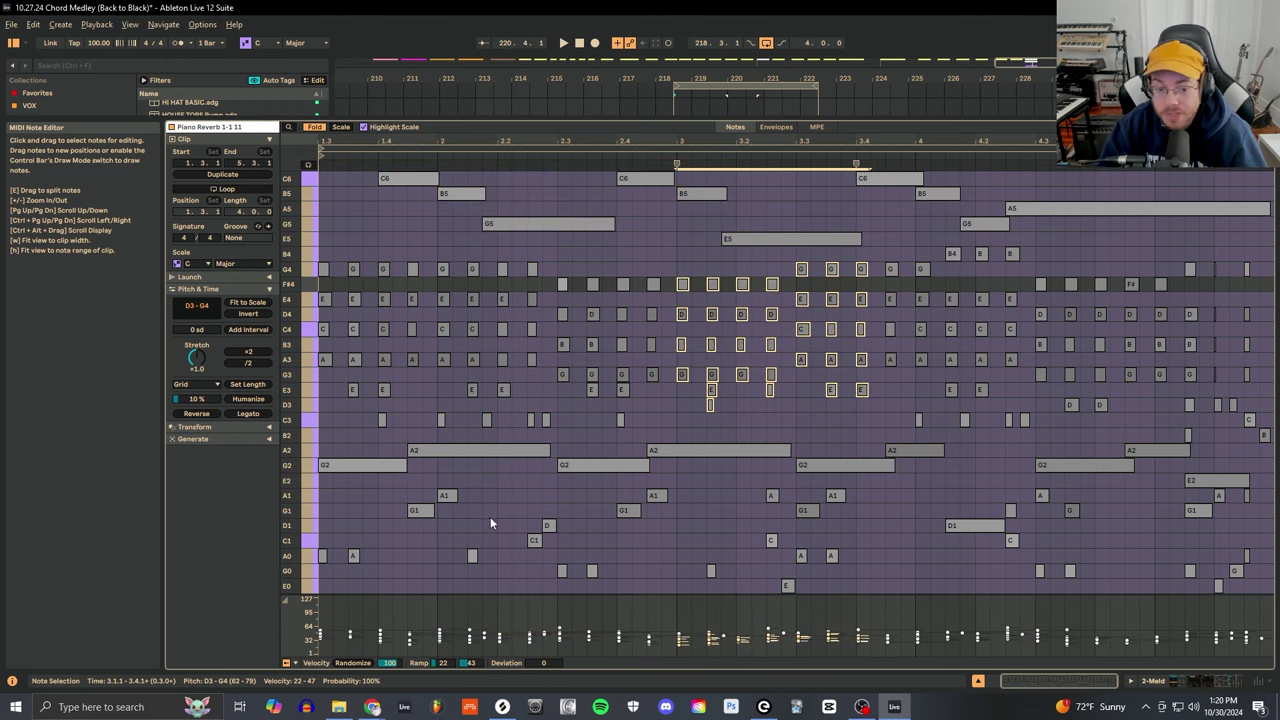
click(380, 510)
drag(380, 505, 720, 572)
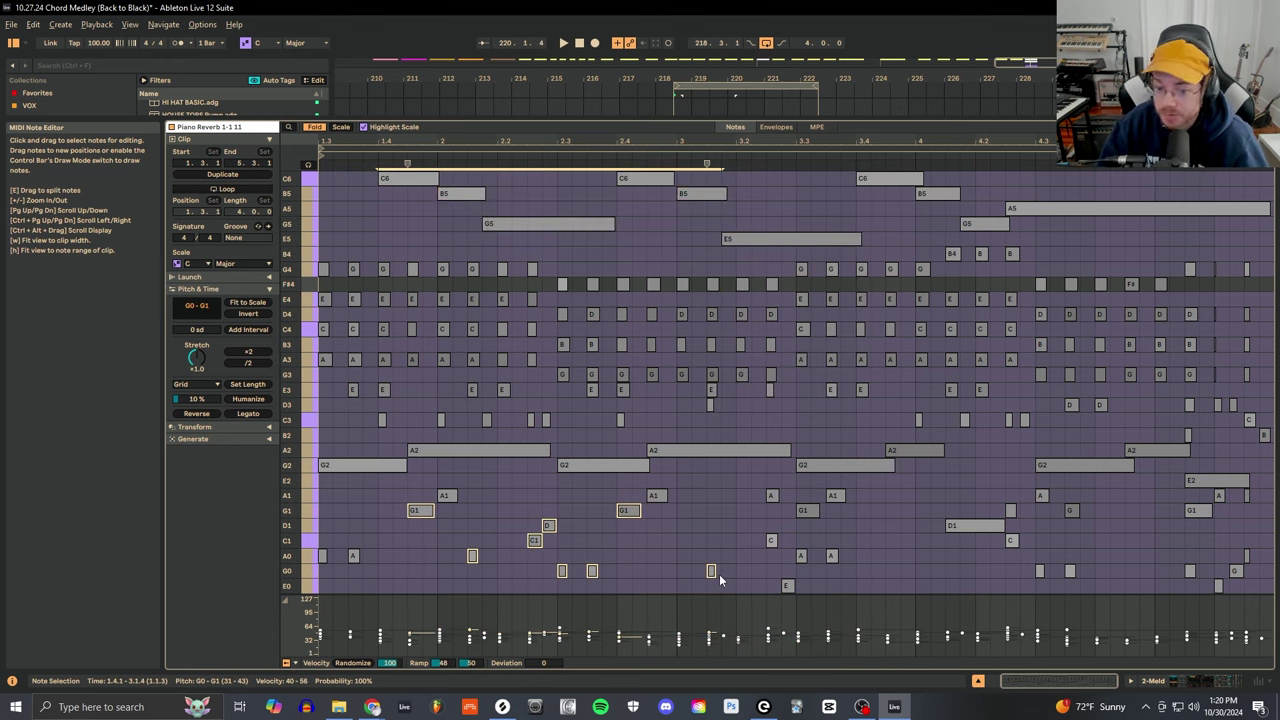
click(308, 588)
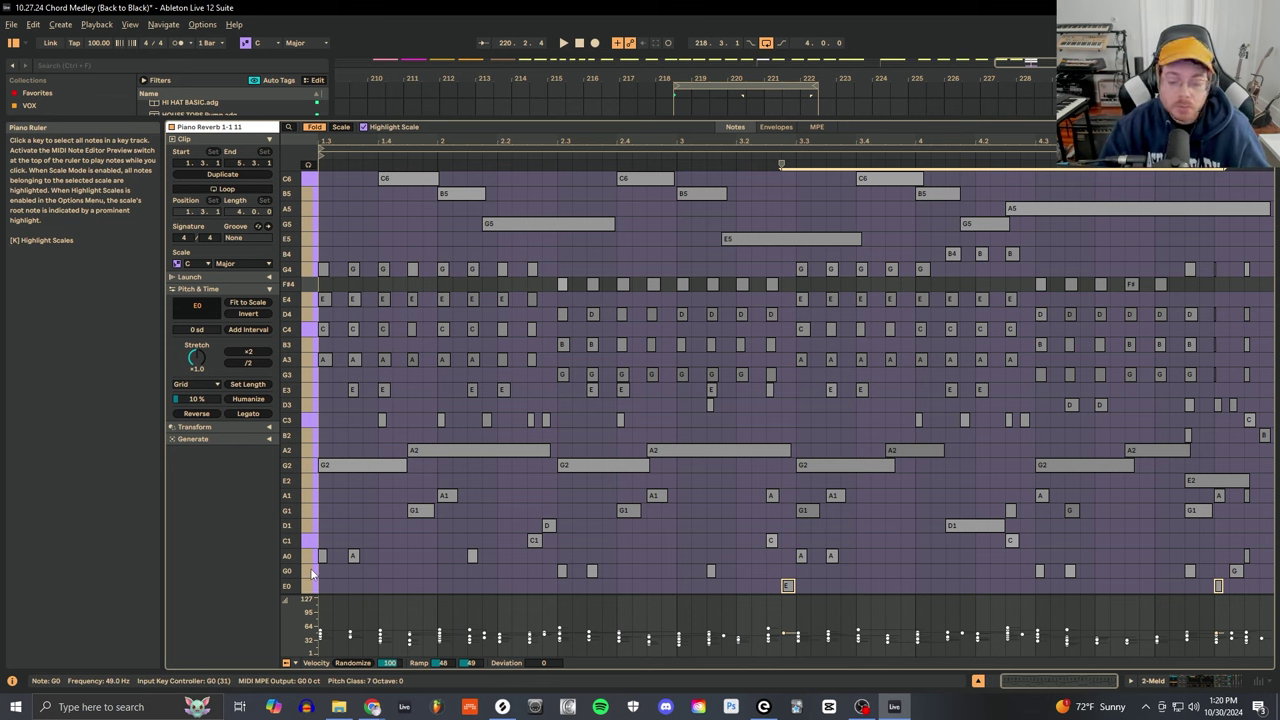
shift+click(311, 572)
shift+click(311, 556)
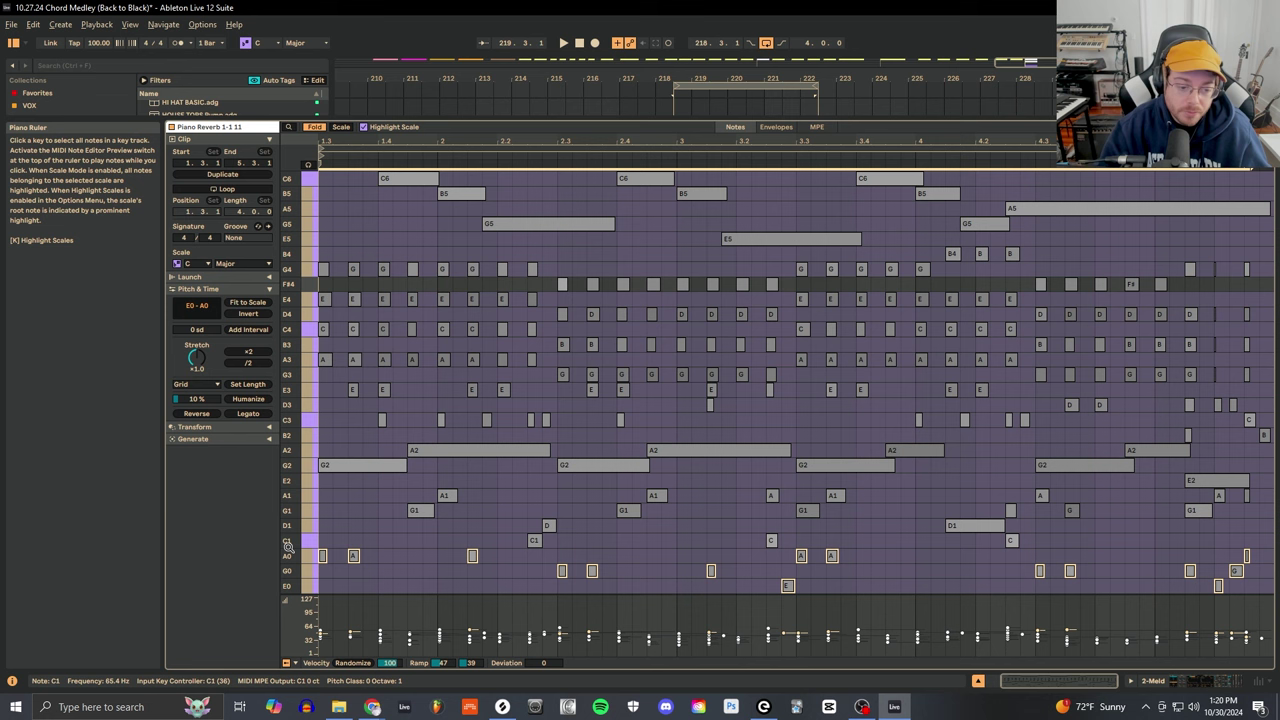
- Select only the E0, G0, A0, C1 and D1 note rows from the piano ruler, leaving G1 out
click(388, 574)
click(311, 587)
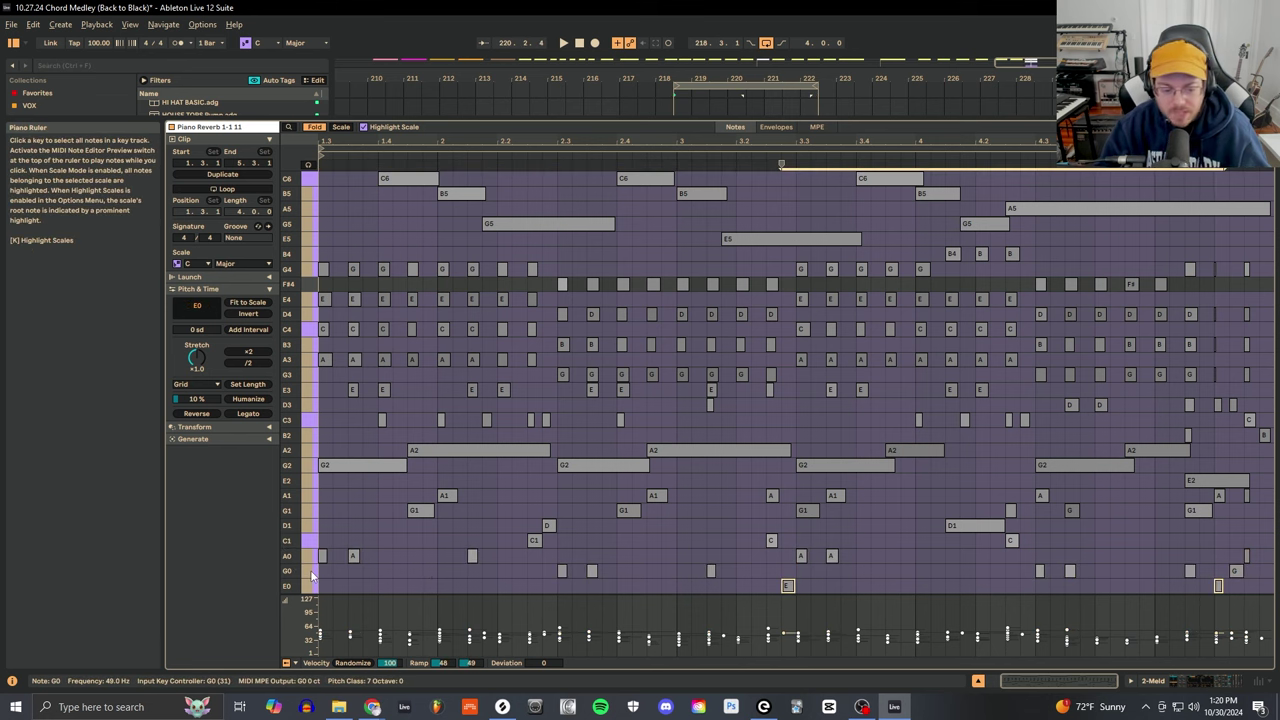
shift+click(311, 571)
shift+click(311, 556)
shift+click(313, 544)
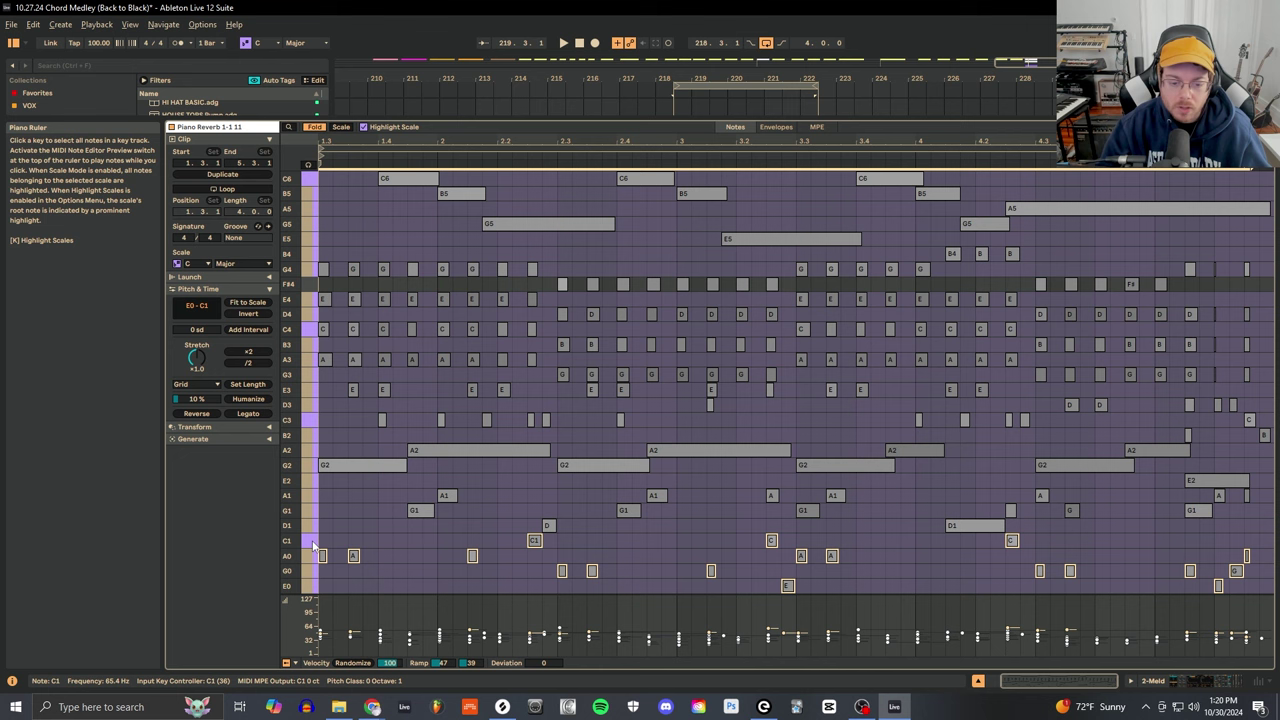
shift+click(313, 527)
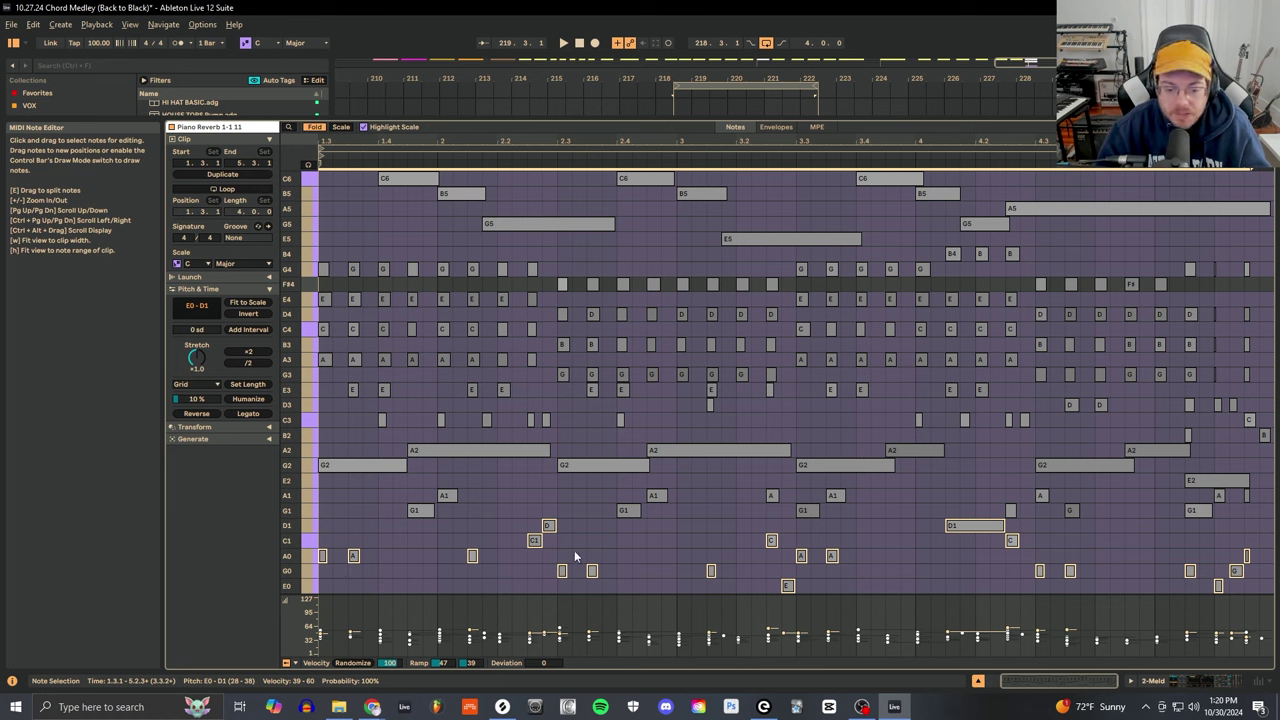
shift+click(287, 510)
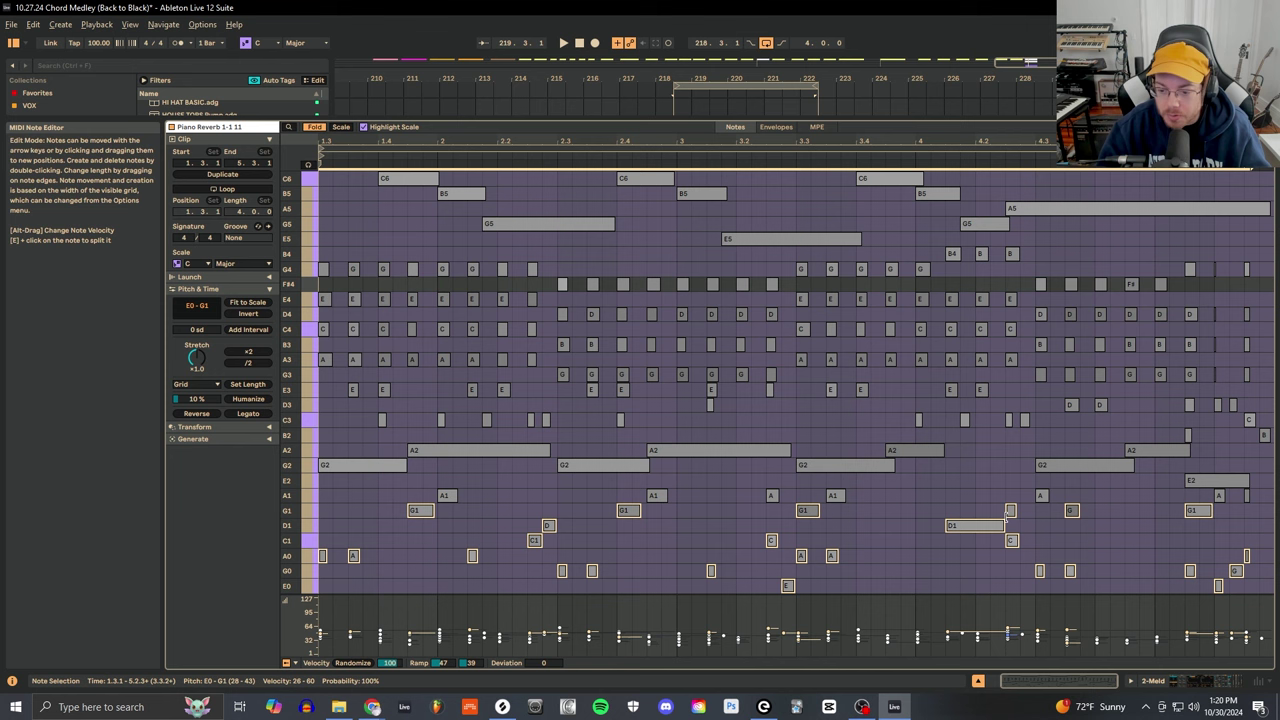
shift+click(309, 517)
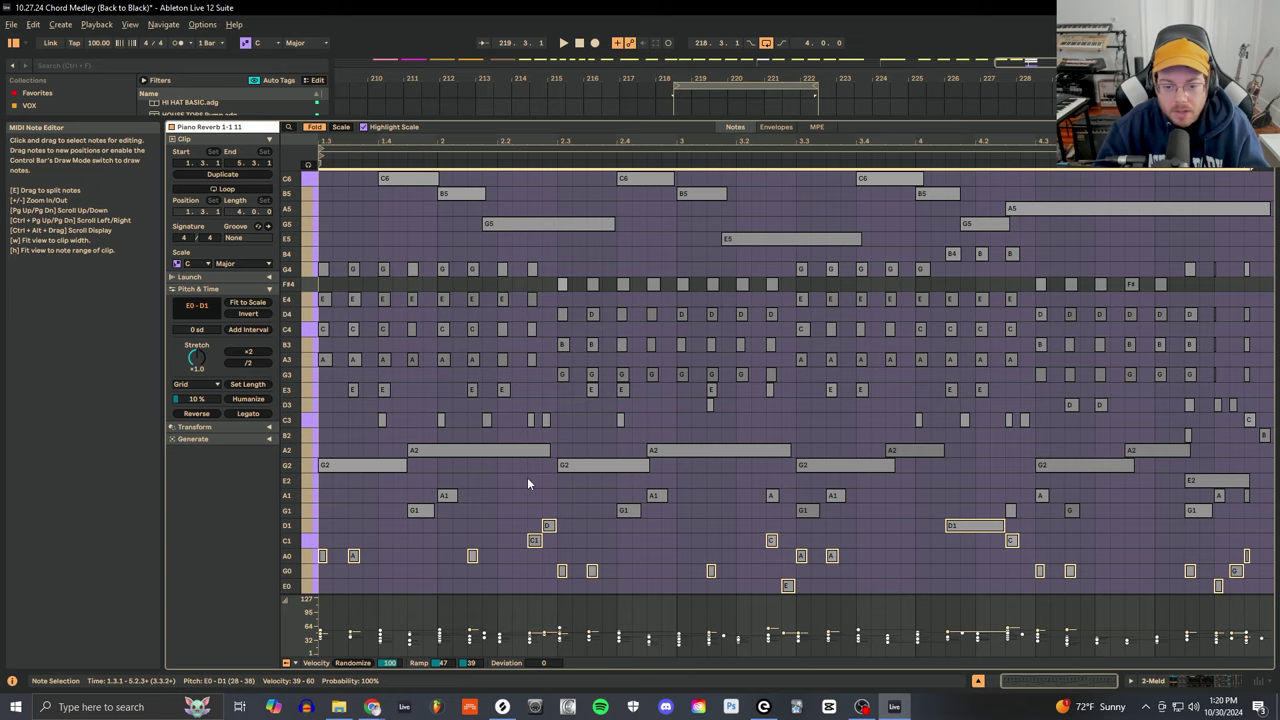
- Create an empty 4-bar MIDI clip at bars 218–222 on 3 MIDI and paste the copied low notes
key(shift+Tab)
click(1087, 232)
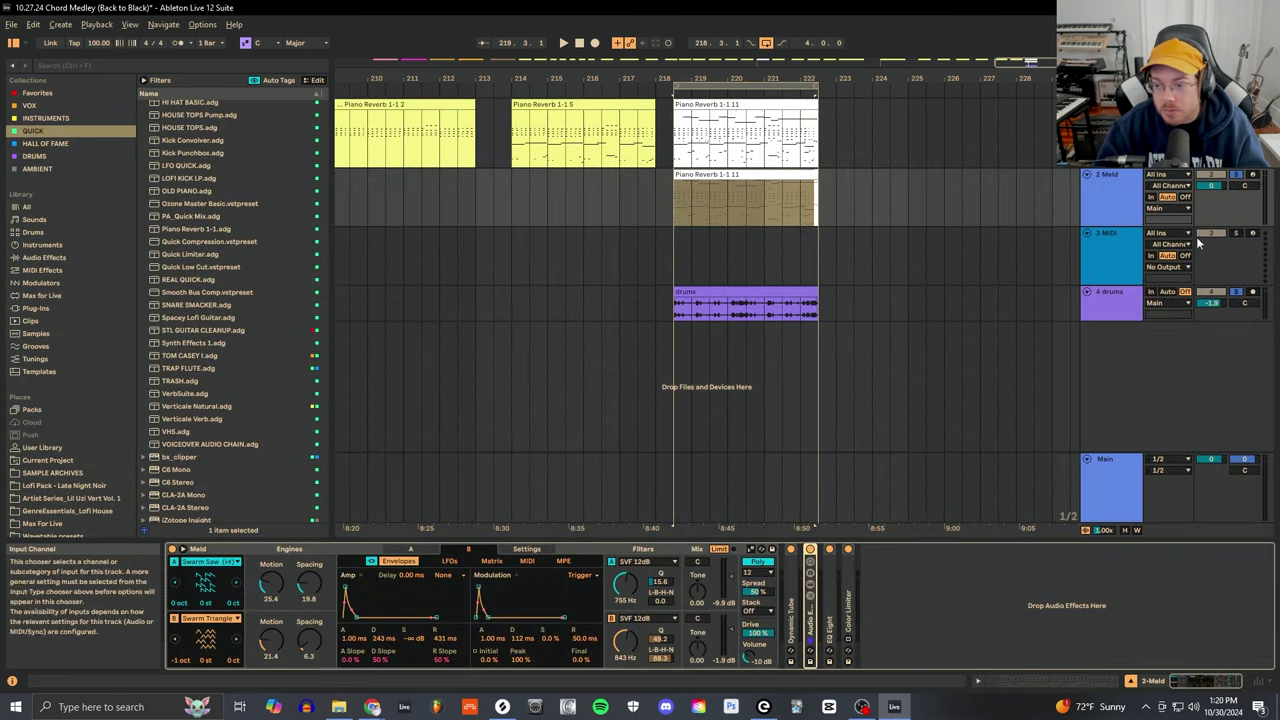
click(1196, 236)
drag(672, 264, 822, 263)
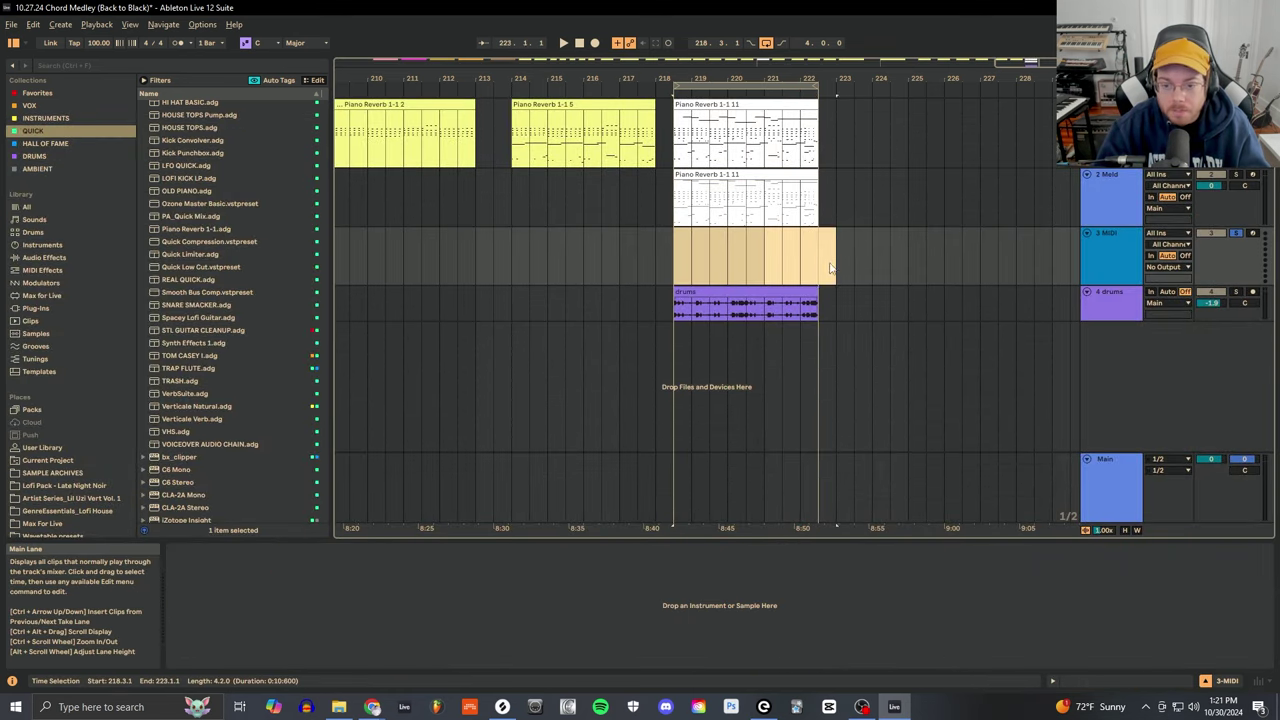
key(ctrl+shift+m)
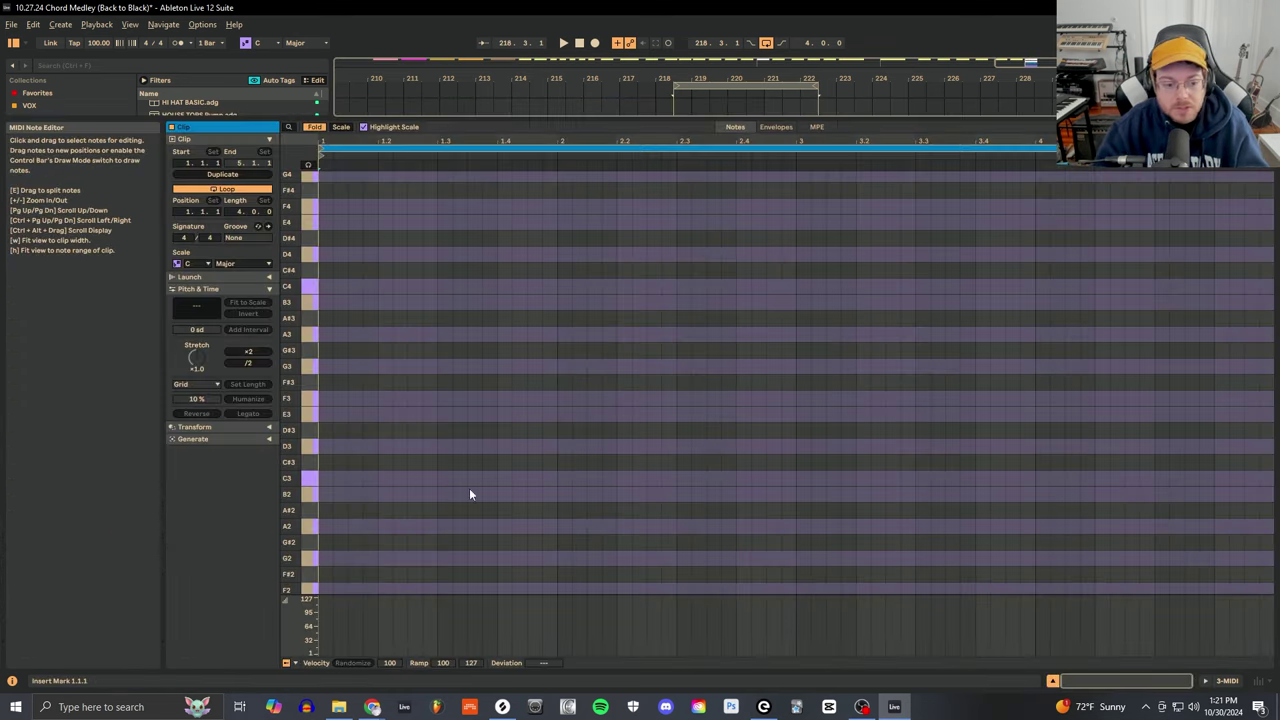
click(322, 576)
key(ctrl+v)
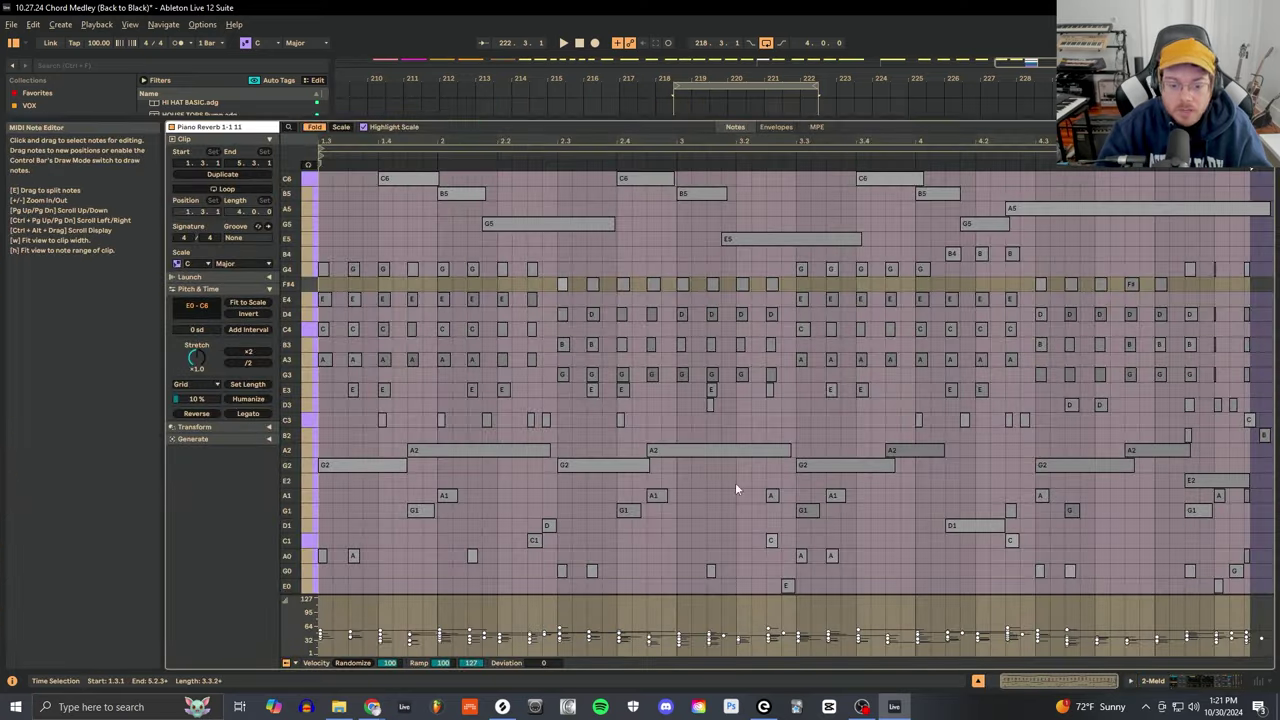
click(830, 582)
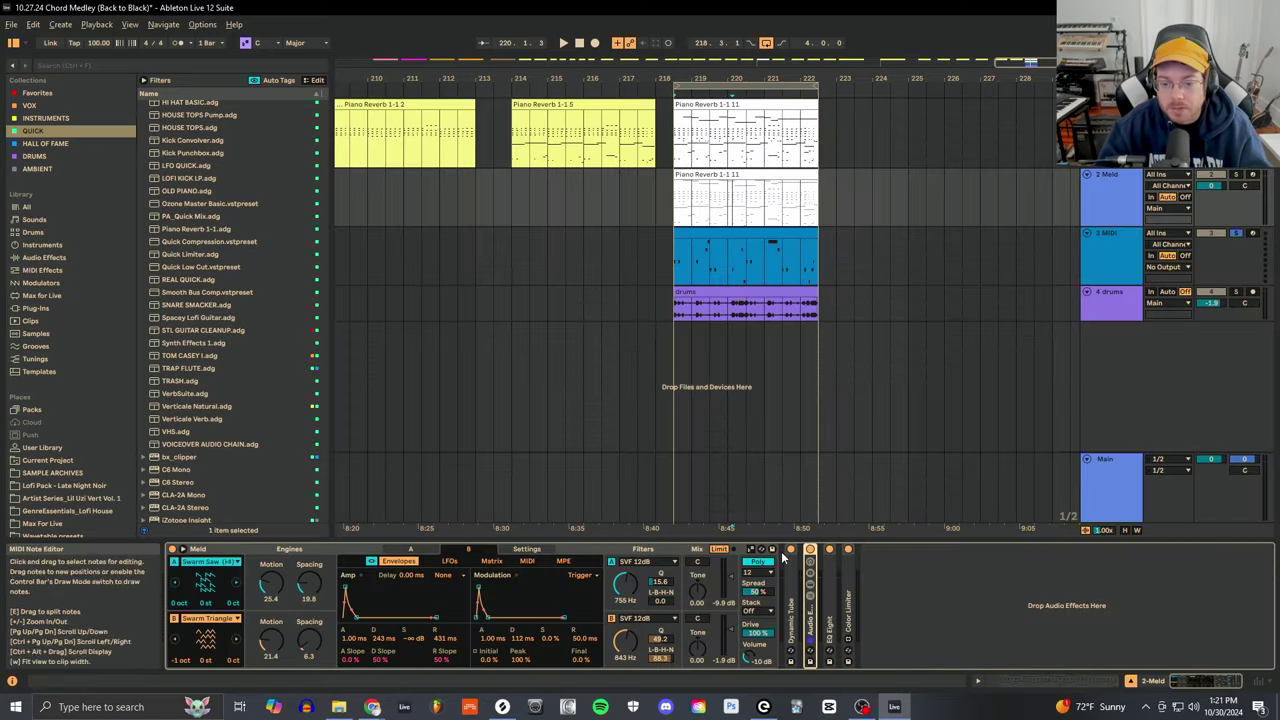
- Rename the 3 MIDI track to 'Bassline' and zoom in on bars 218–222
click(1097, 239)
click(1105, 243)
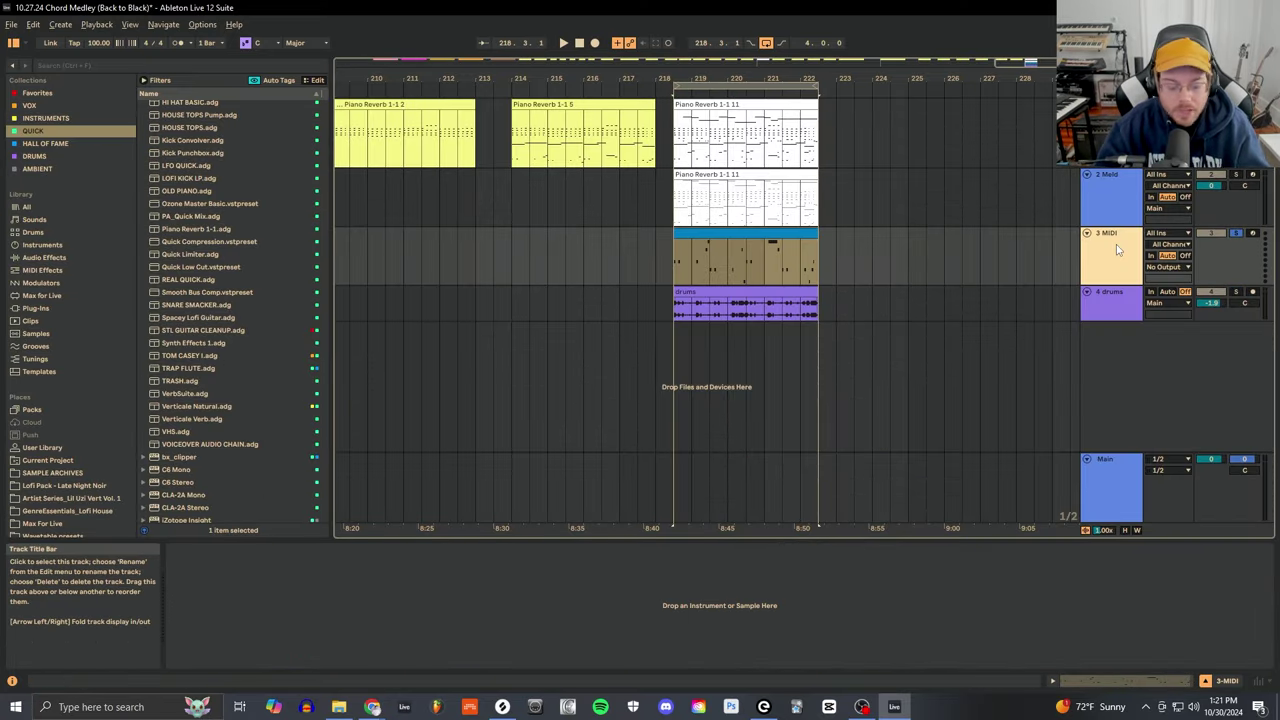
key(ctrl+r)
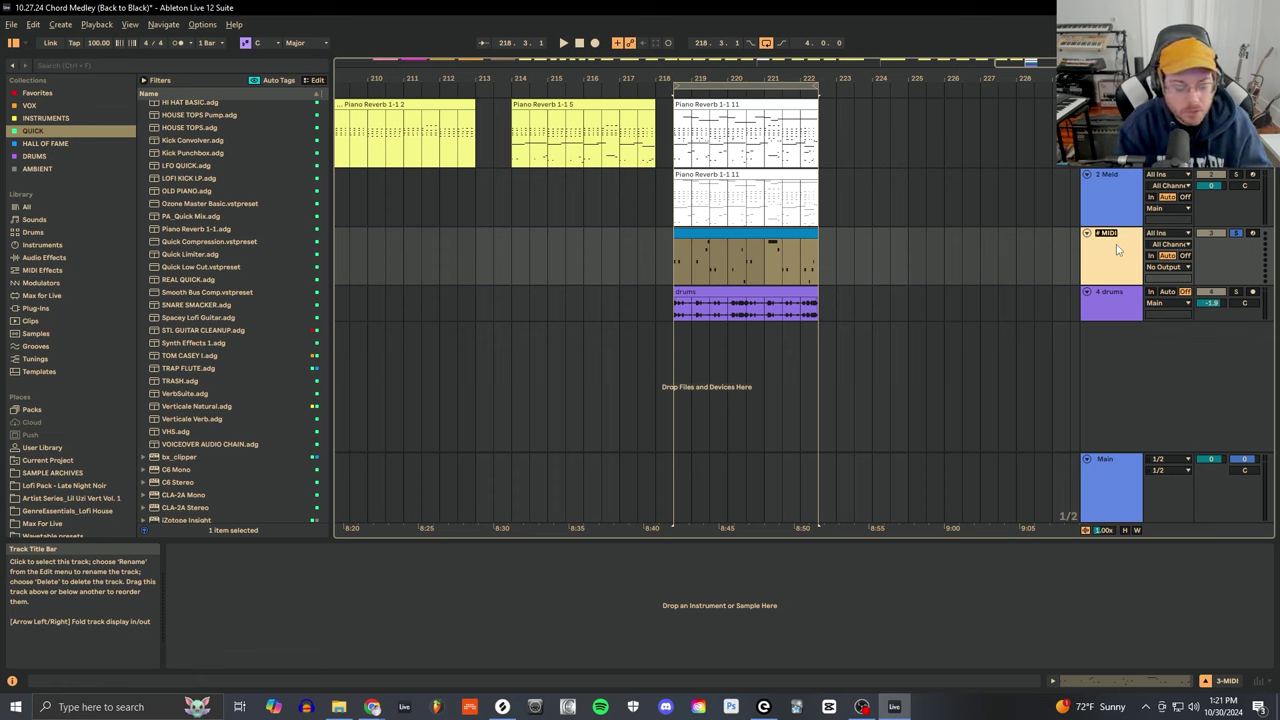
text(Bassline)
key(Return)
key(z)
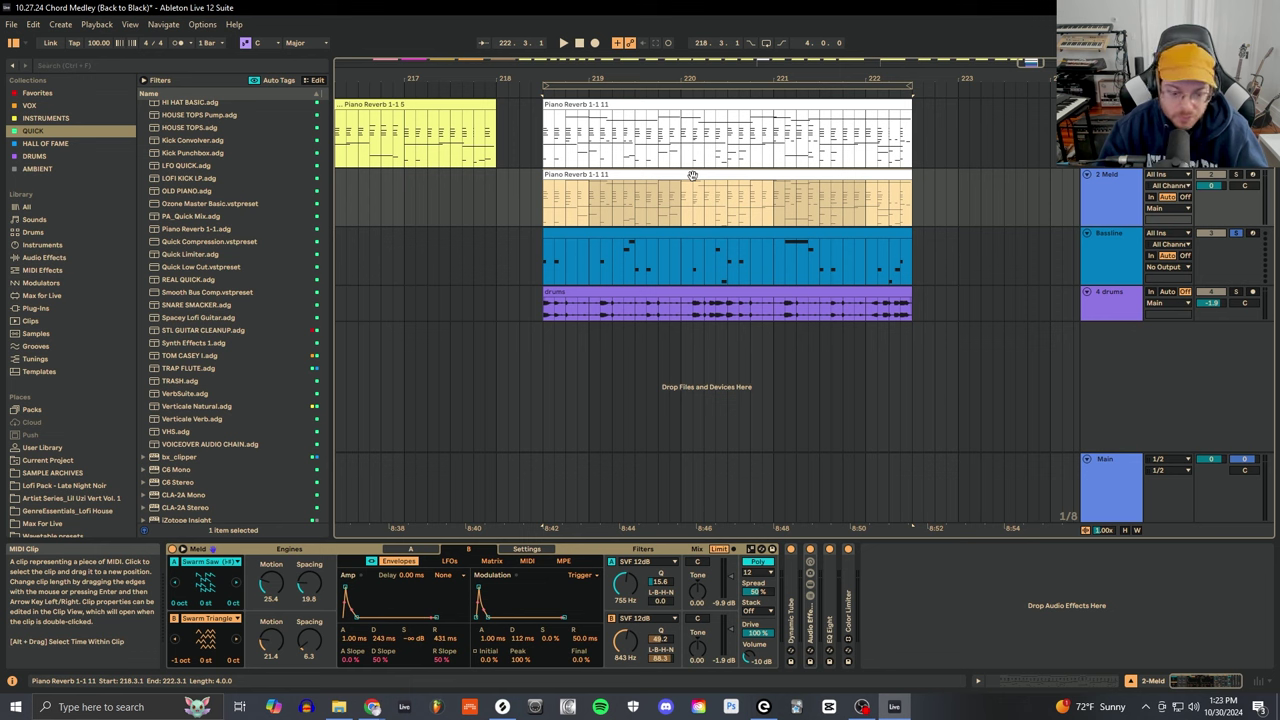
click(260, 548)
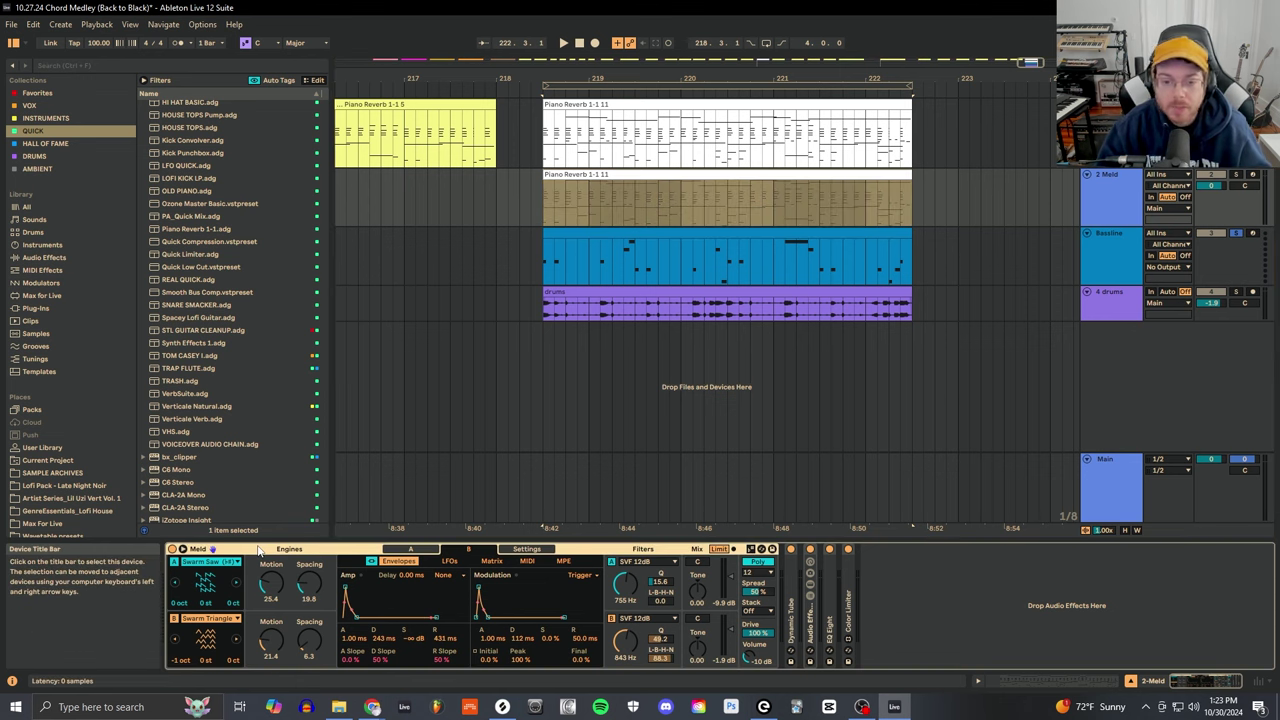
- Paste the Swarm Saw/Swarm Triangle Meld synth onto Bassline and list oscillator A's wavetables
click(686, 254)
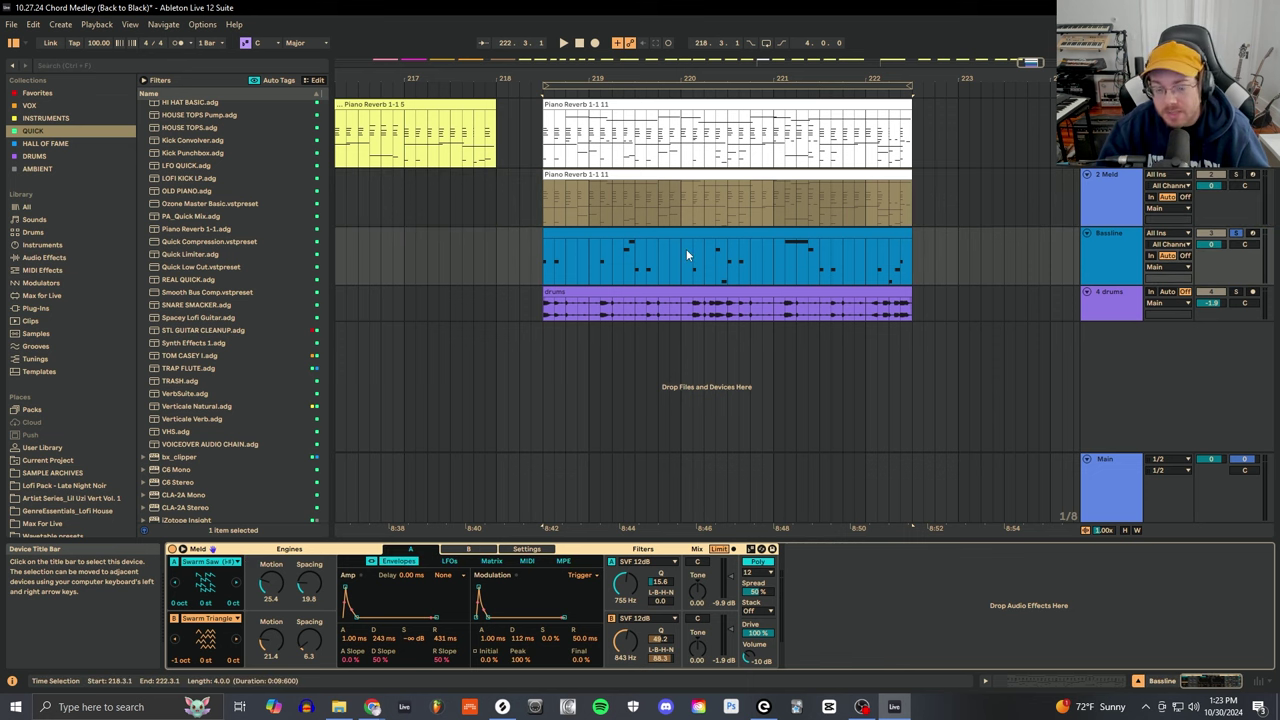
click(686, 254)
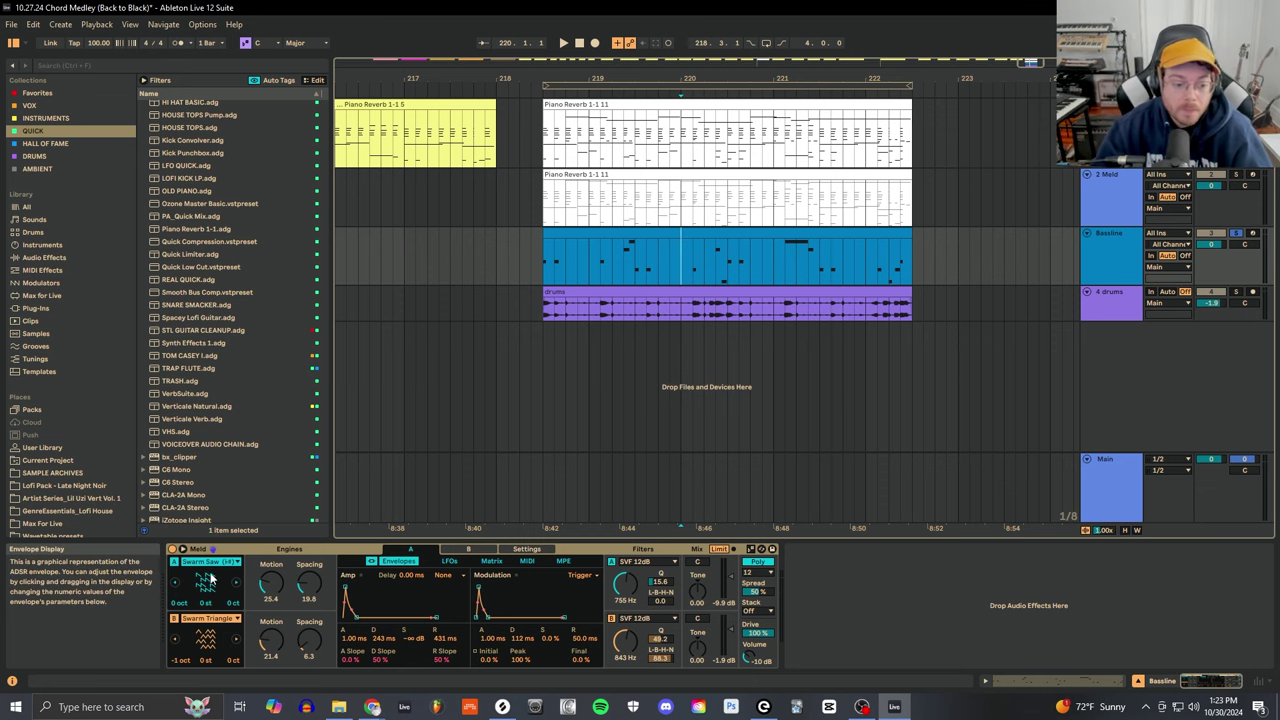
click(210, 562)
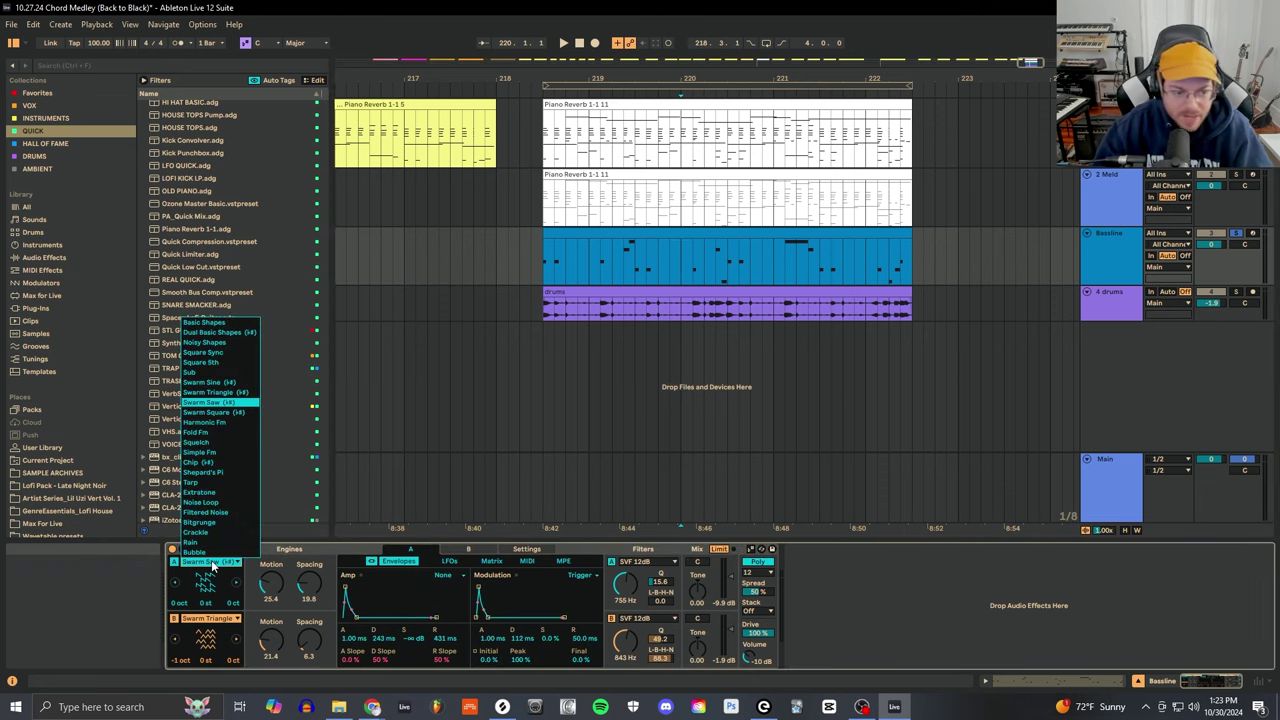
- Switch Meld oscillator A to Basic Shapes and oscillator B to Square Sync
click(220, 322)
click(208, 618)
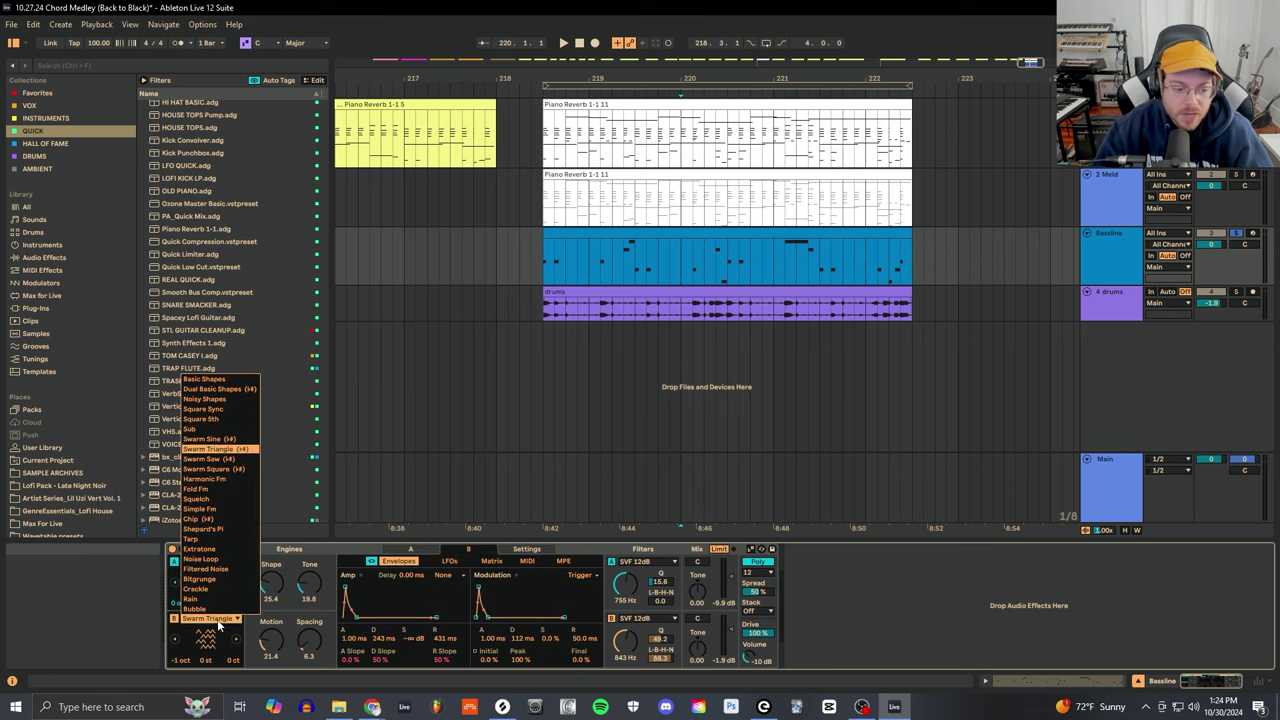
click(224, 408)
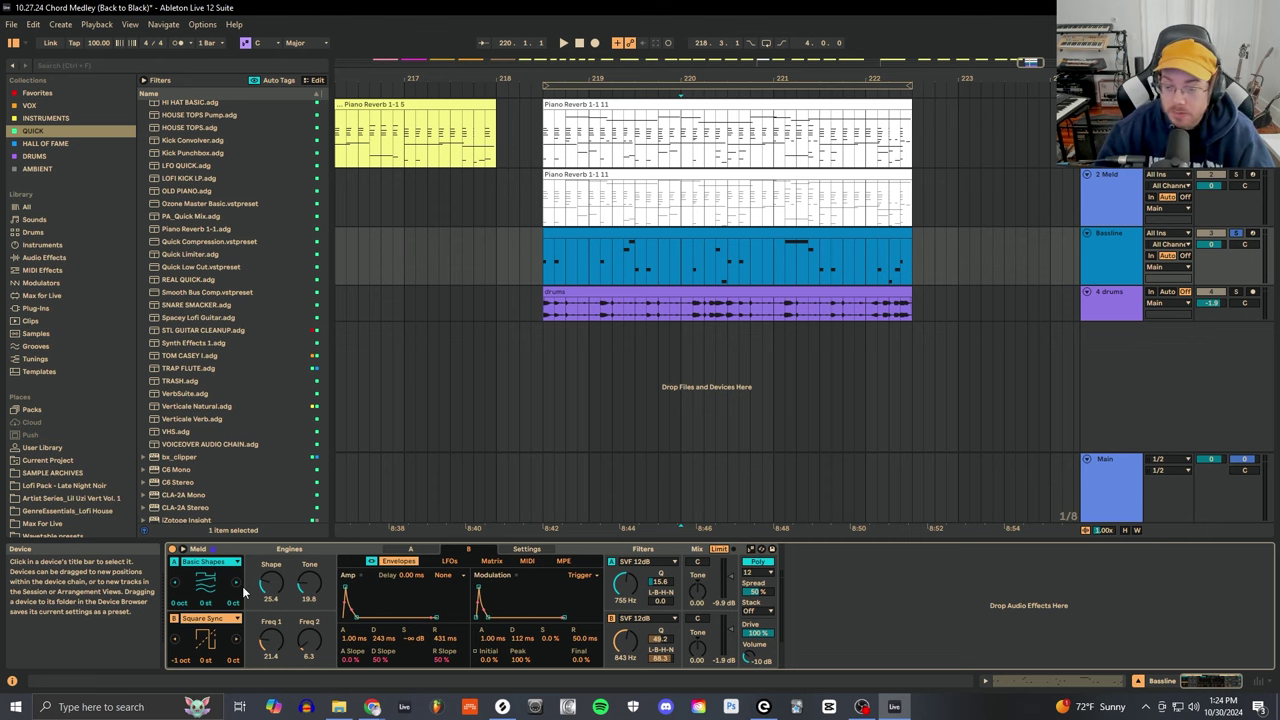
click(667, 232)
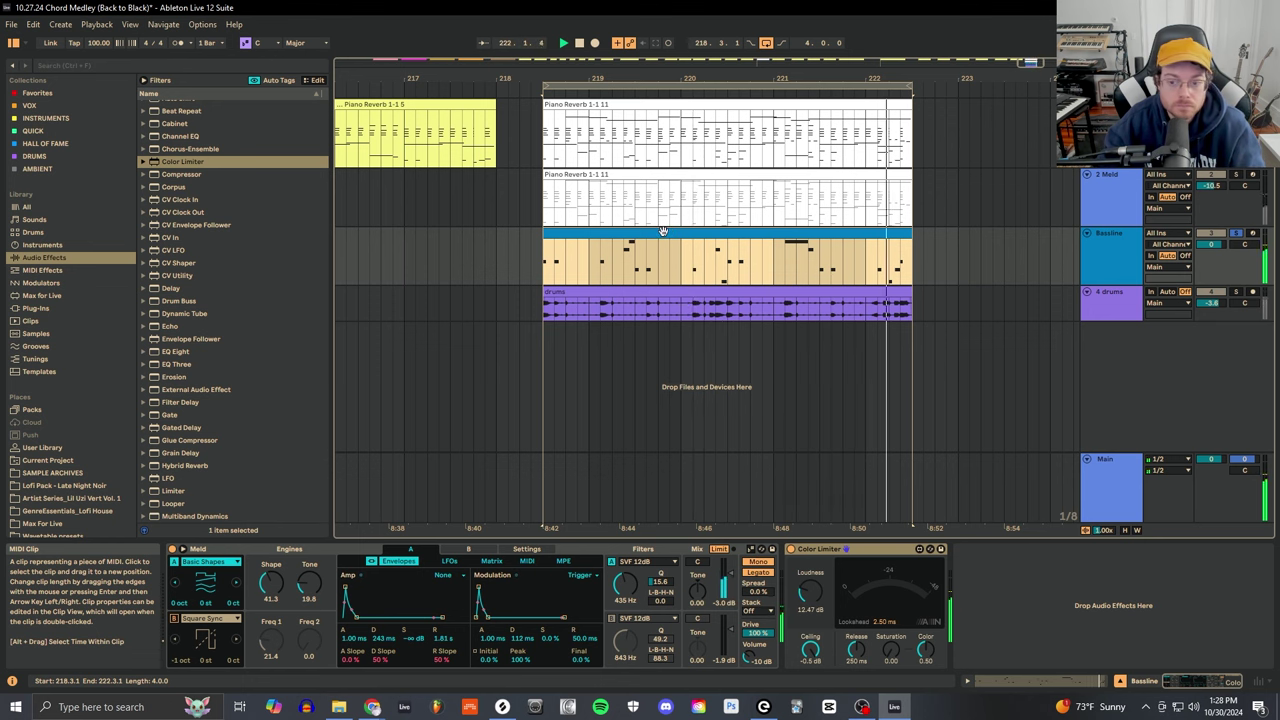
- Stop playback
key(space)
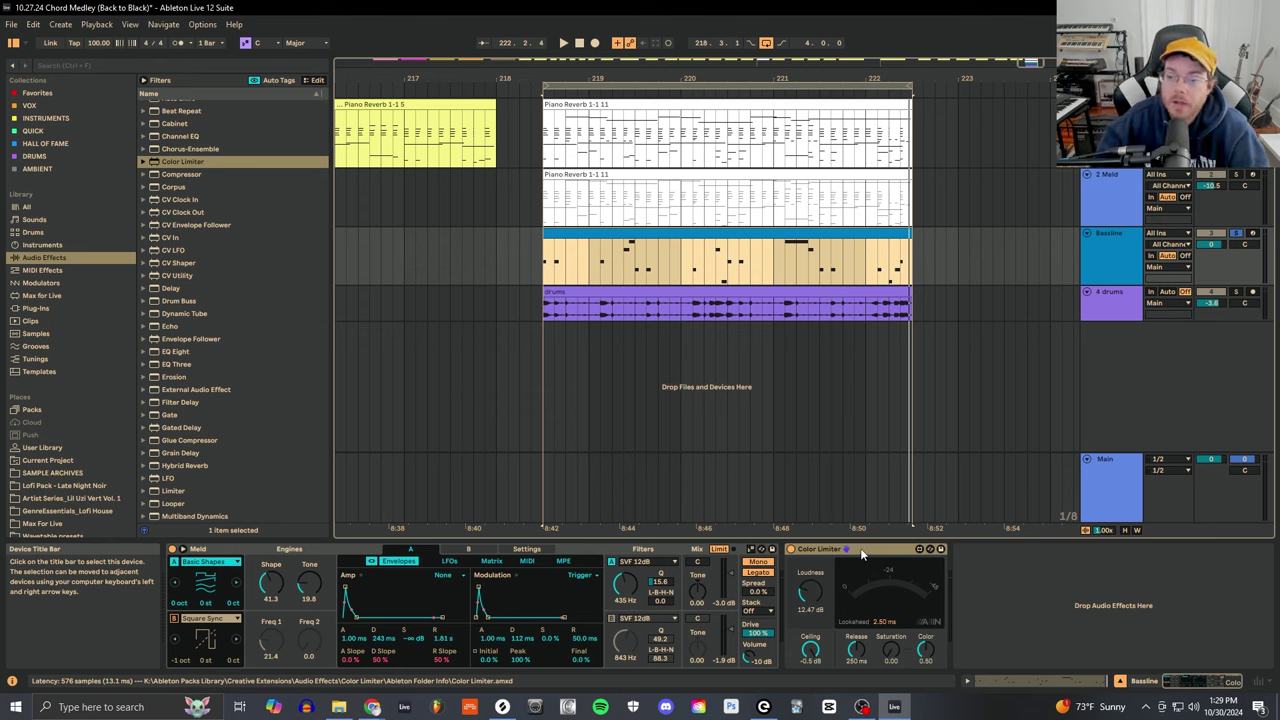
- Select the Piano Reverb clip on 2 Meld, start playback, and unsolo the Bassline track
click(901, 176)
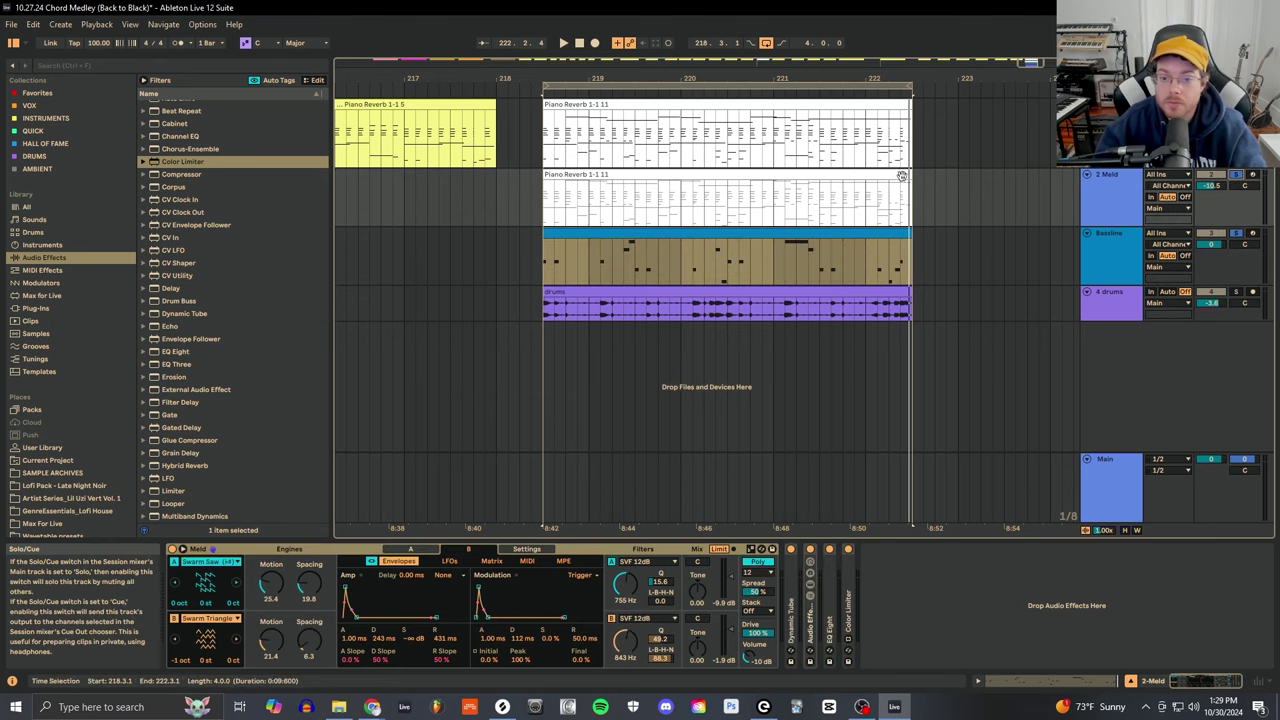
click(733, 180)
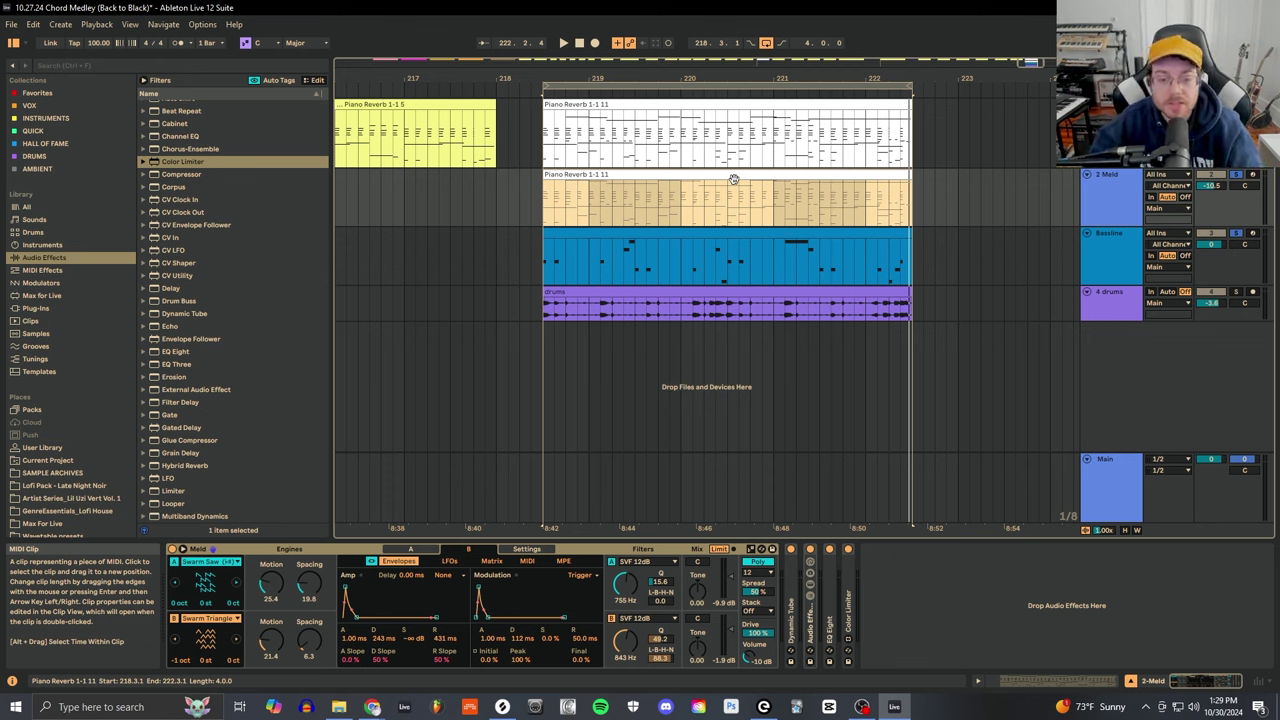
key(space)
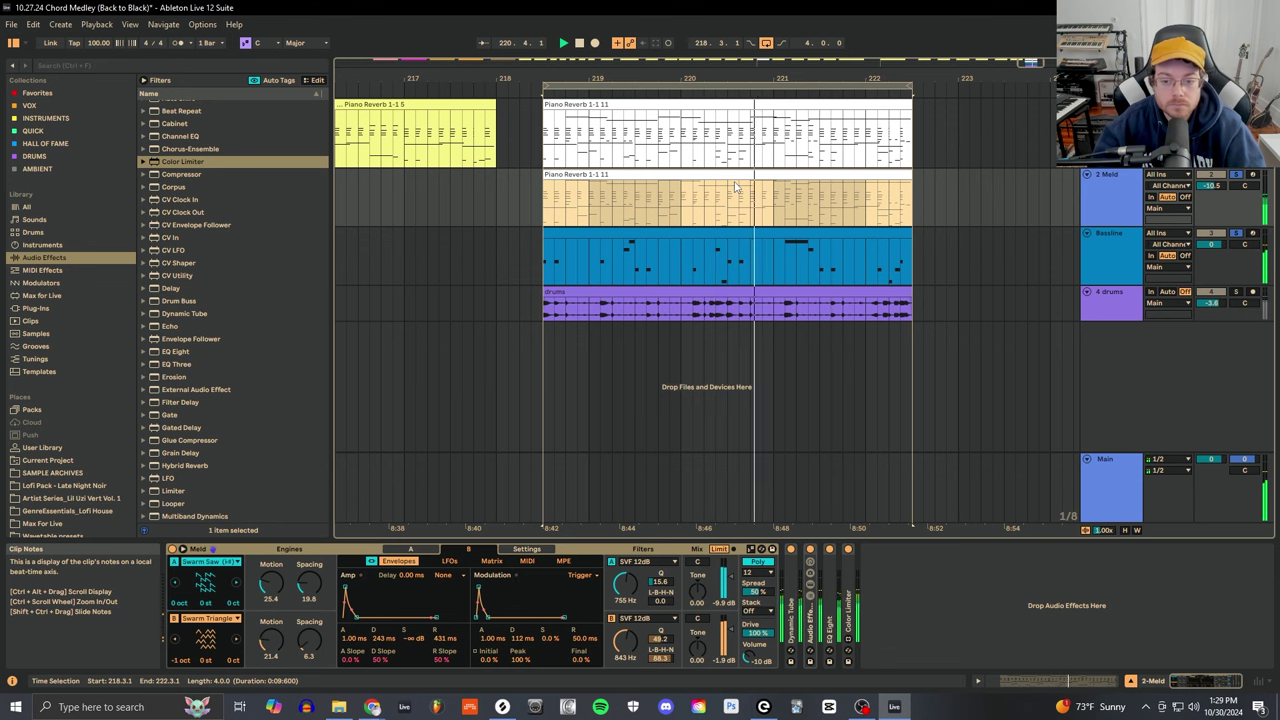
click(1238, 237)
click(822, 190)
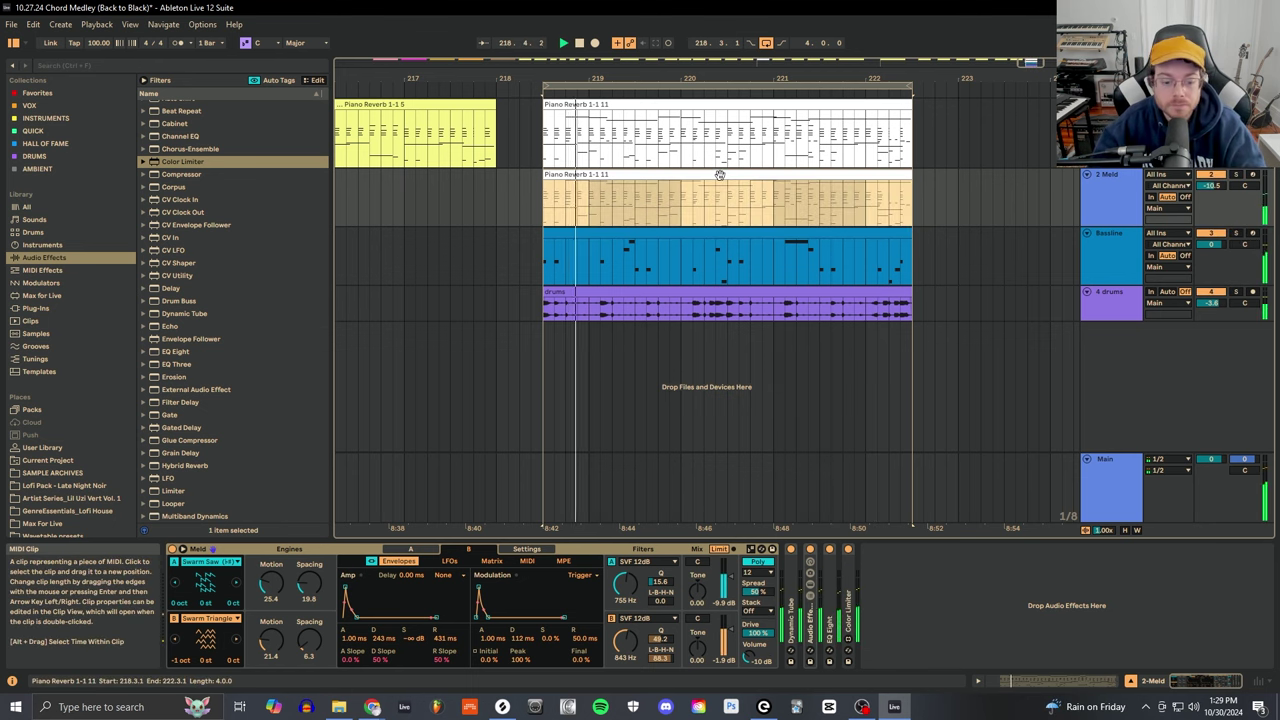
- Open the 2 Meld Piano Reverb clip in the note editor, leaving only G1 selected
click(1180, 681)
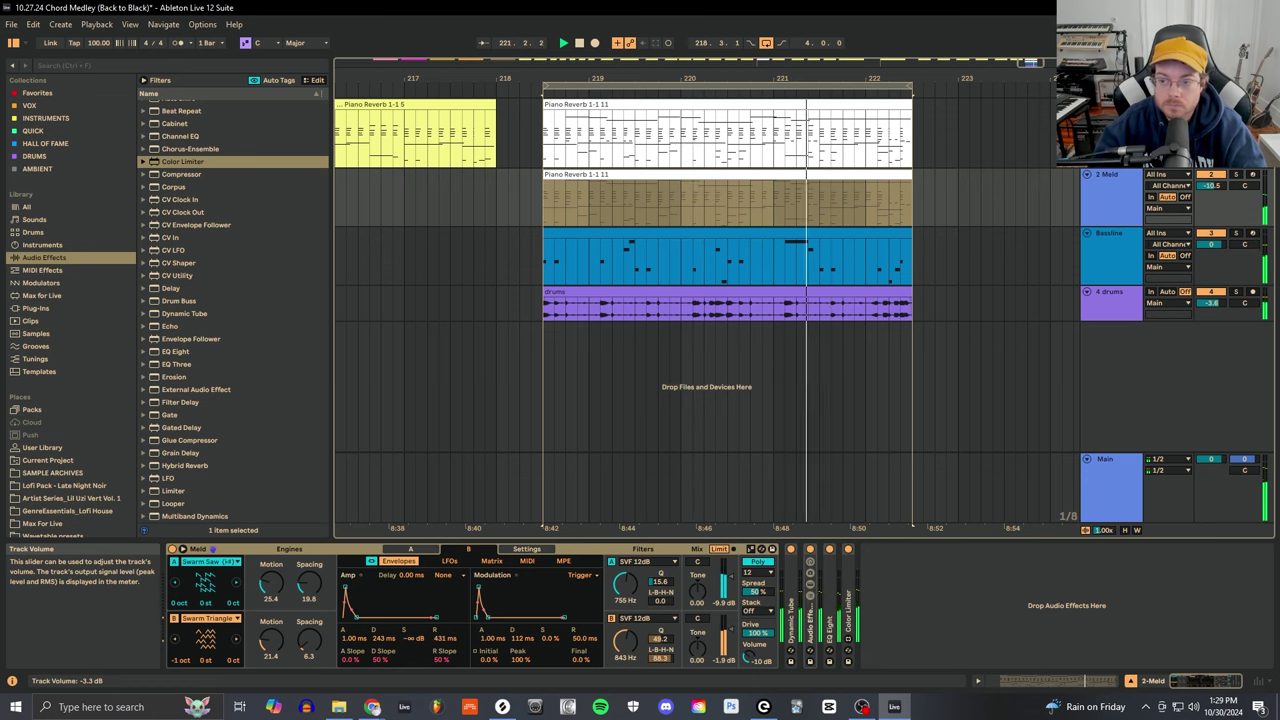
click(624, 105)
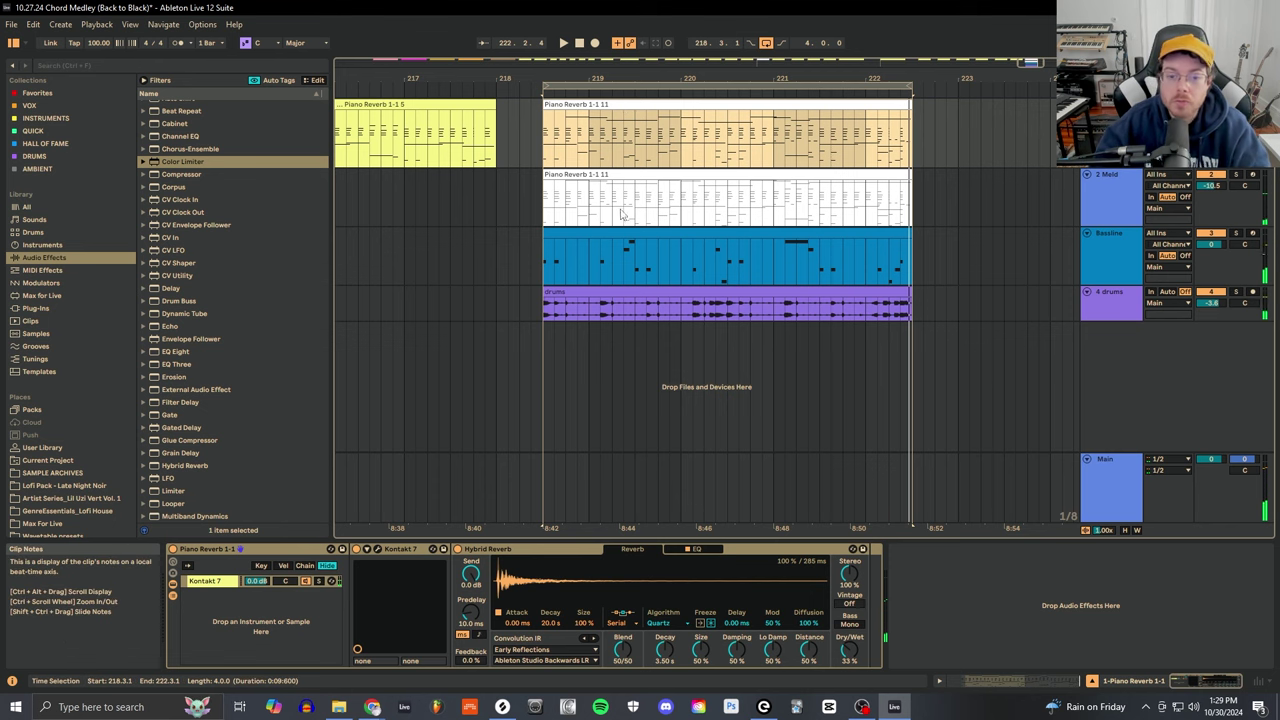
click(631, 174)
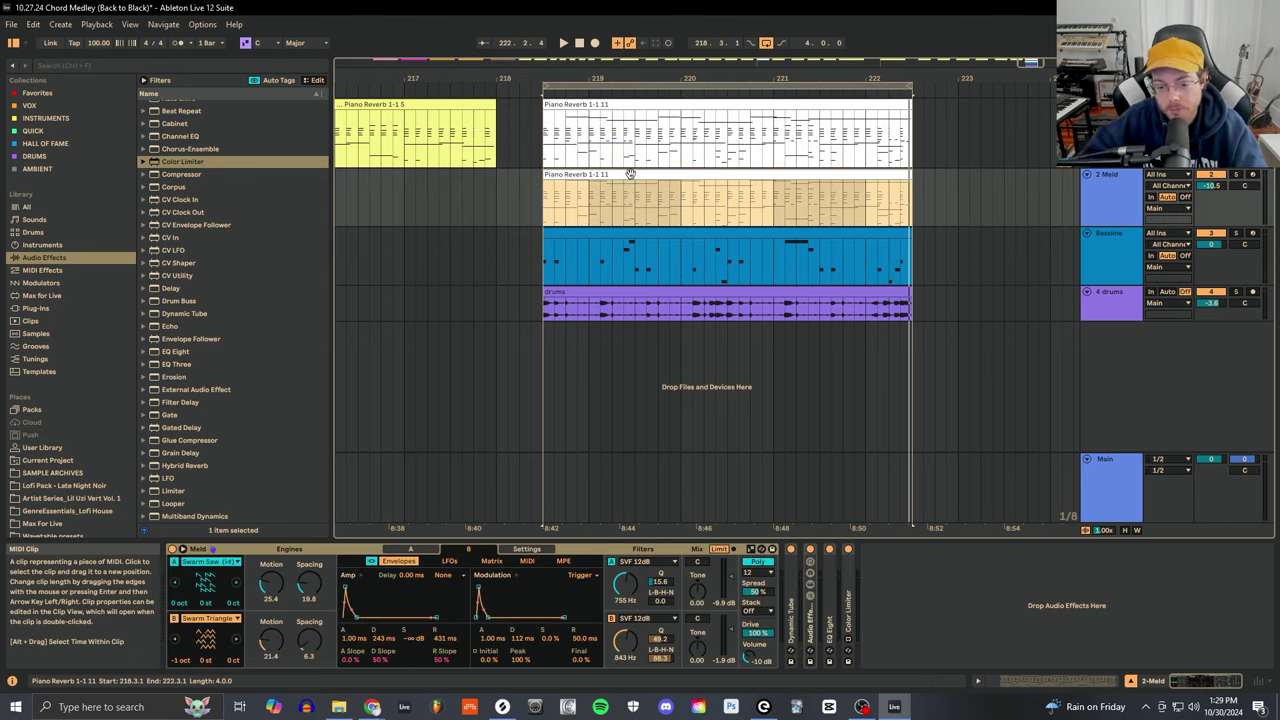
double_click(630, 173)
click(420, 510)
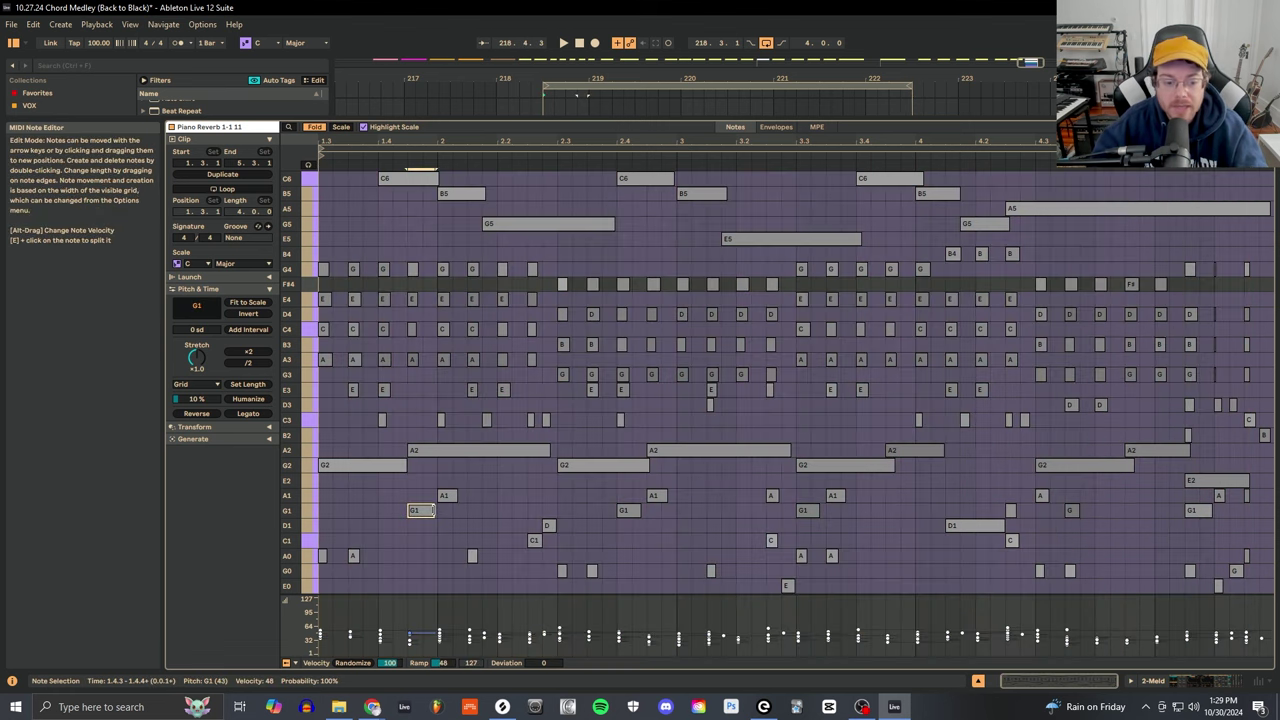
- Select the chord clip's low notes from E0 up to C1, then return to the arrangement
click(308, 589)
drag(312, 580, 313, 530)
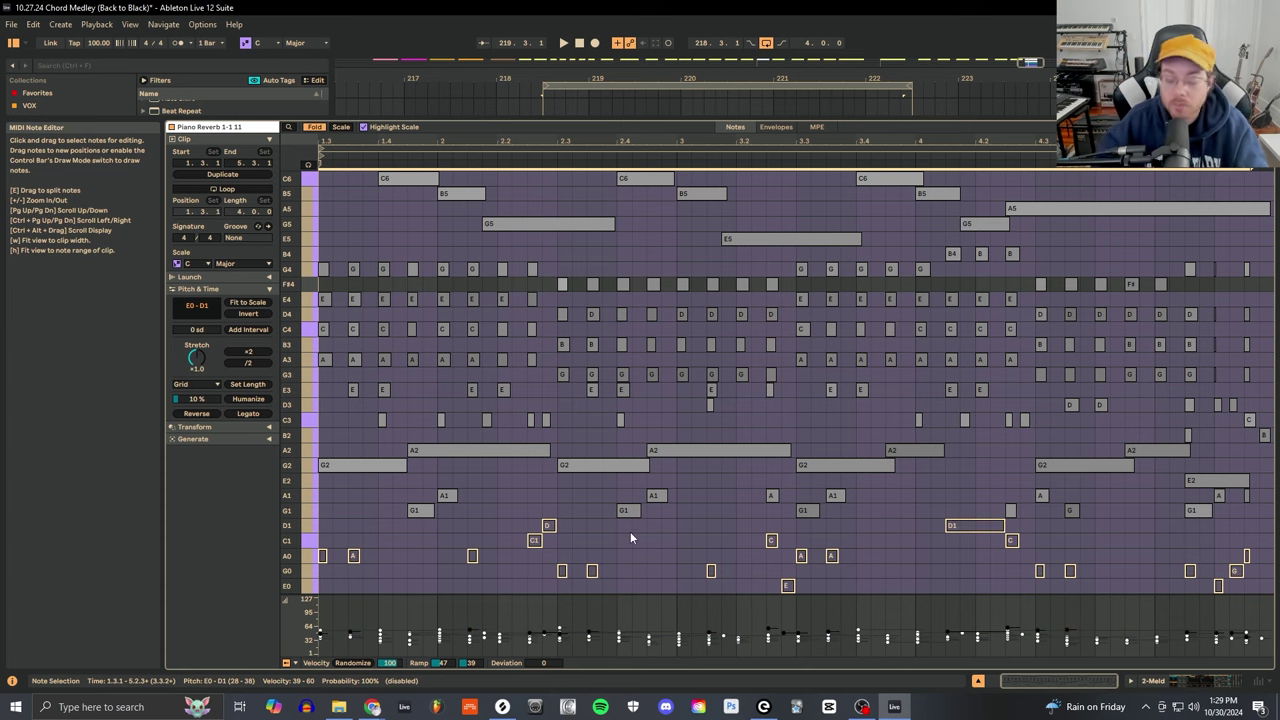
key(shift+Tab)
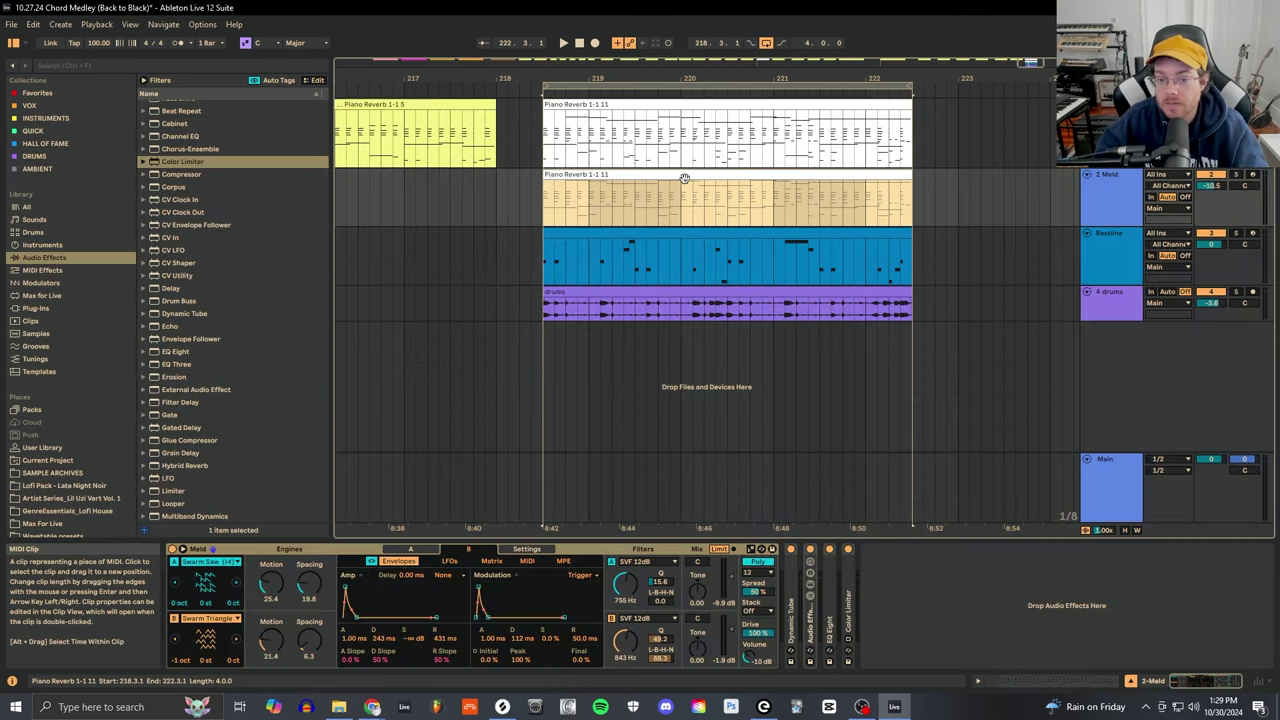
drag(684, 190, 680, 238)
key(shift+Tab)
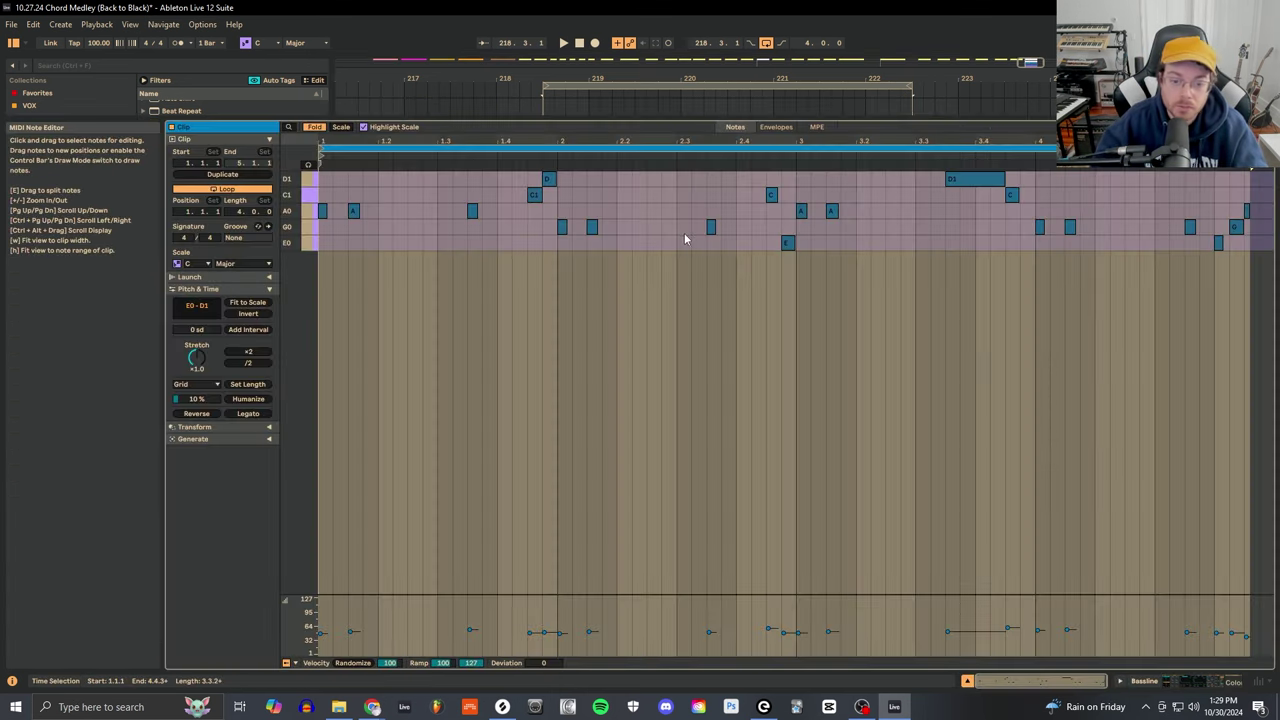
key(shift+Tab)
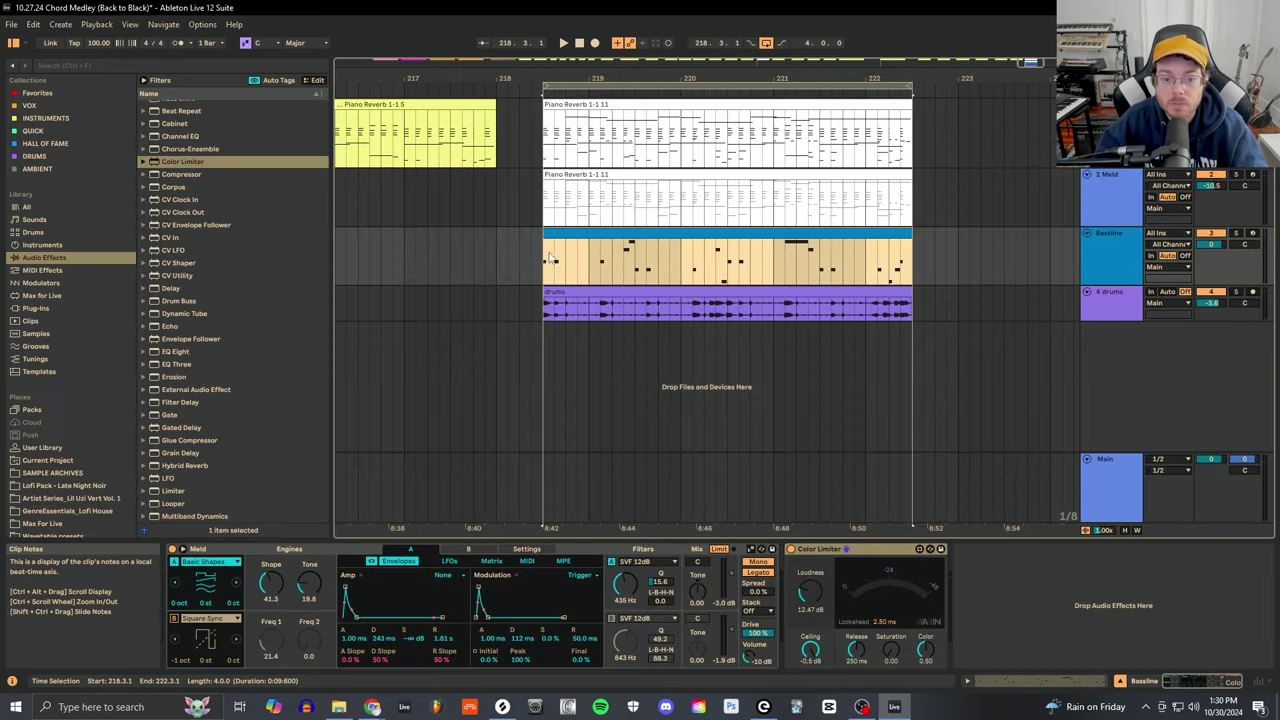
- Play from the Bassline clip, reselect the chord clip's E0–D1 notes, and exit to Arrangement View
click(544, 259)
key(space)
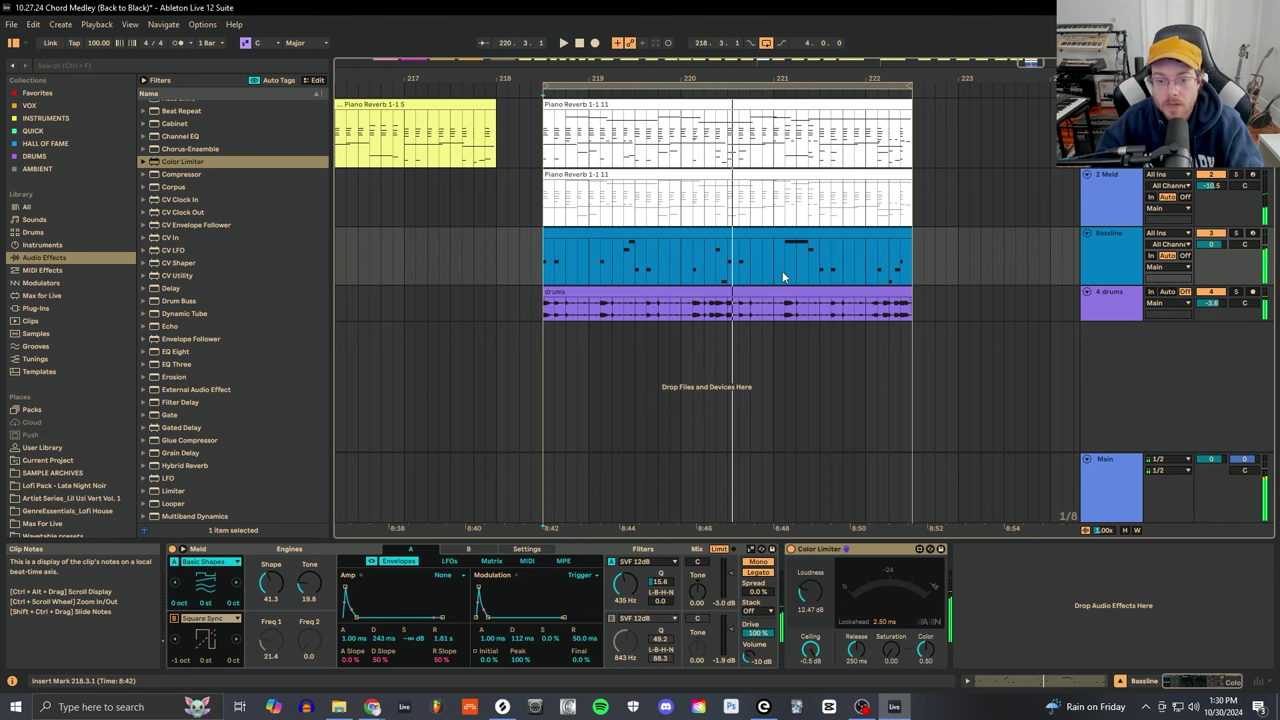
click(786, 237)
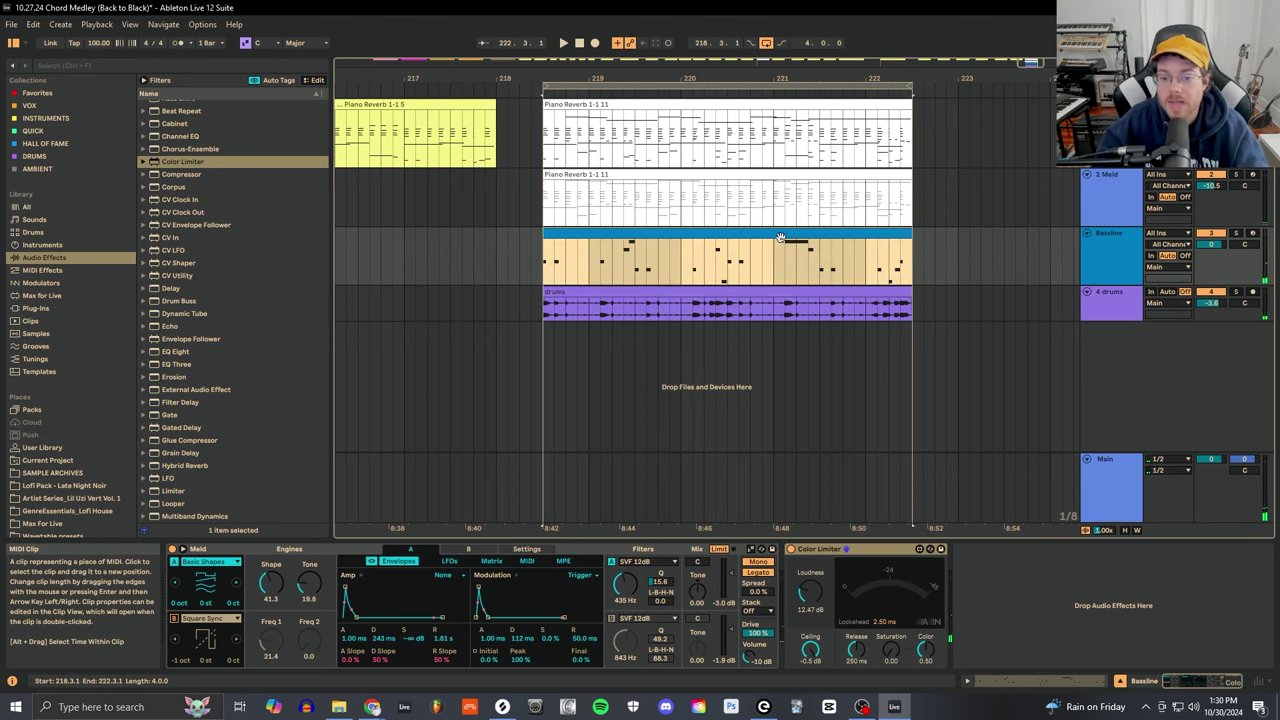
click(737, 176)
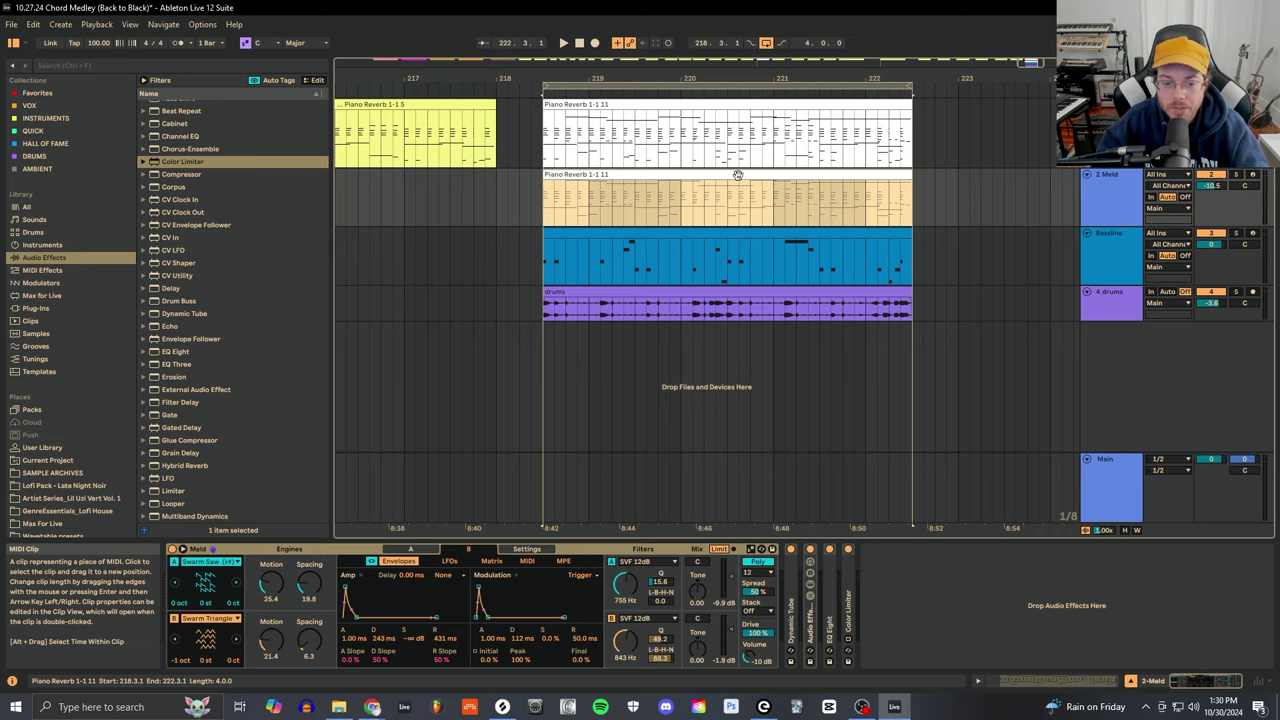
double_click(737, 176)
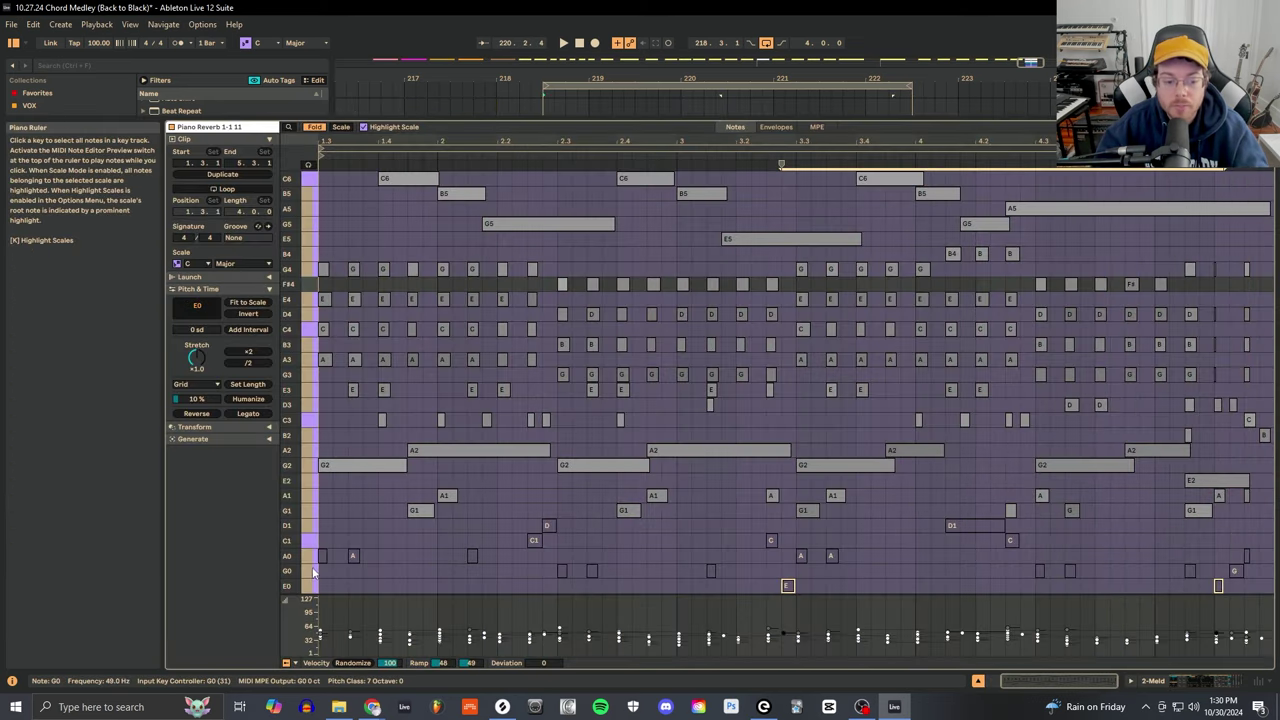
drag(313, 563, 309, 532)
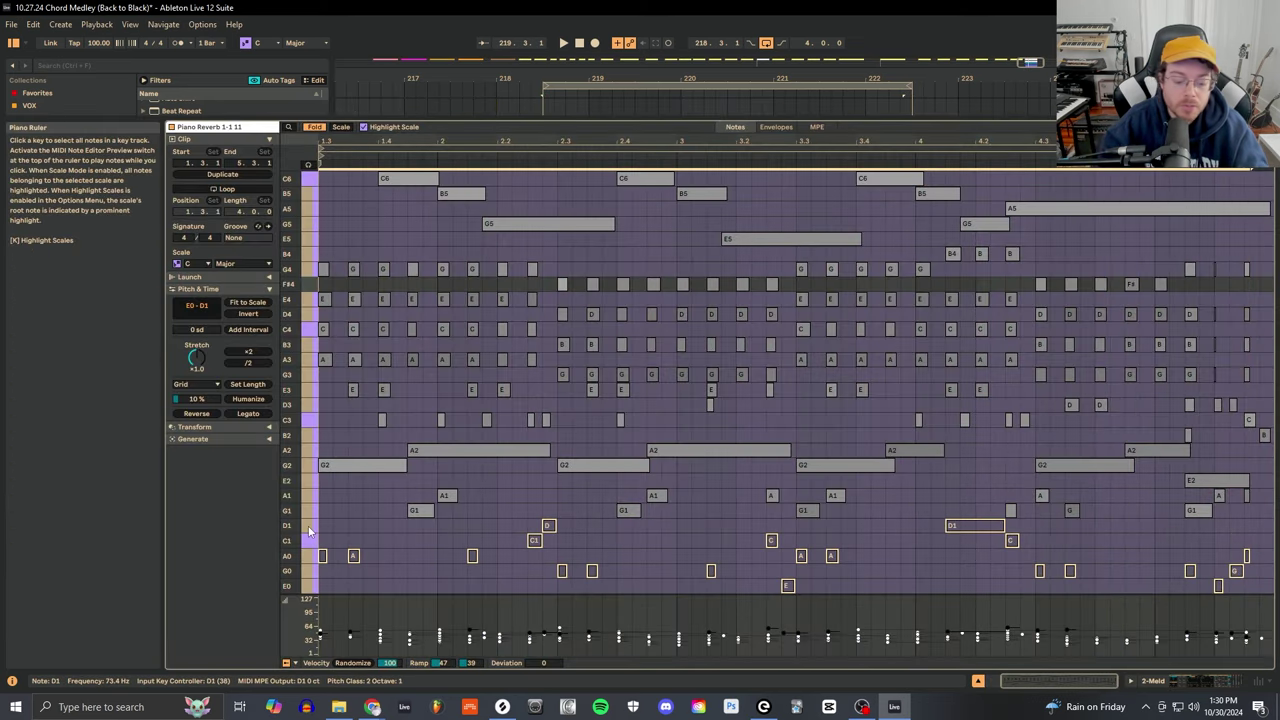
key(shift+Tab)
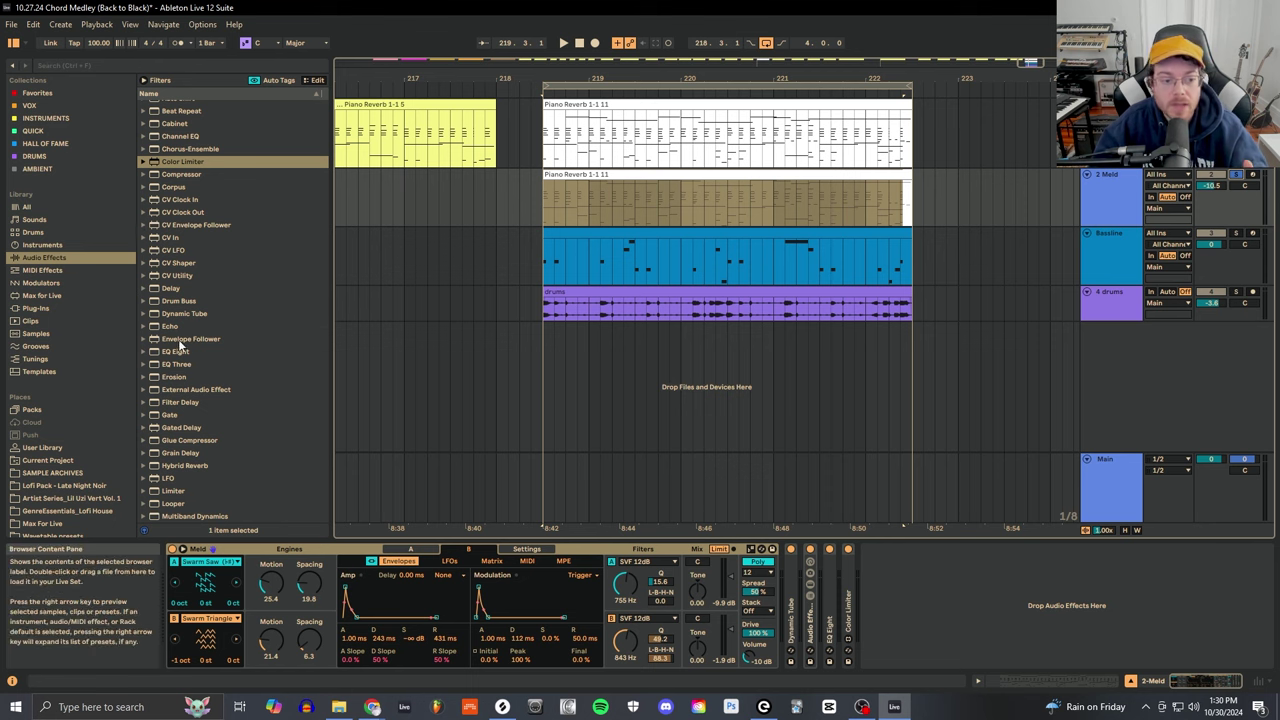
- Add EQ Eight after Meld on the 2-Meld chord track and expand its frequency display
drag(173, 350, 808, 521)
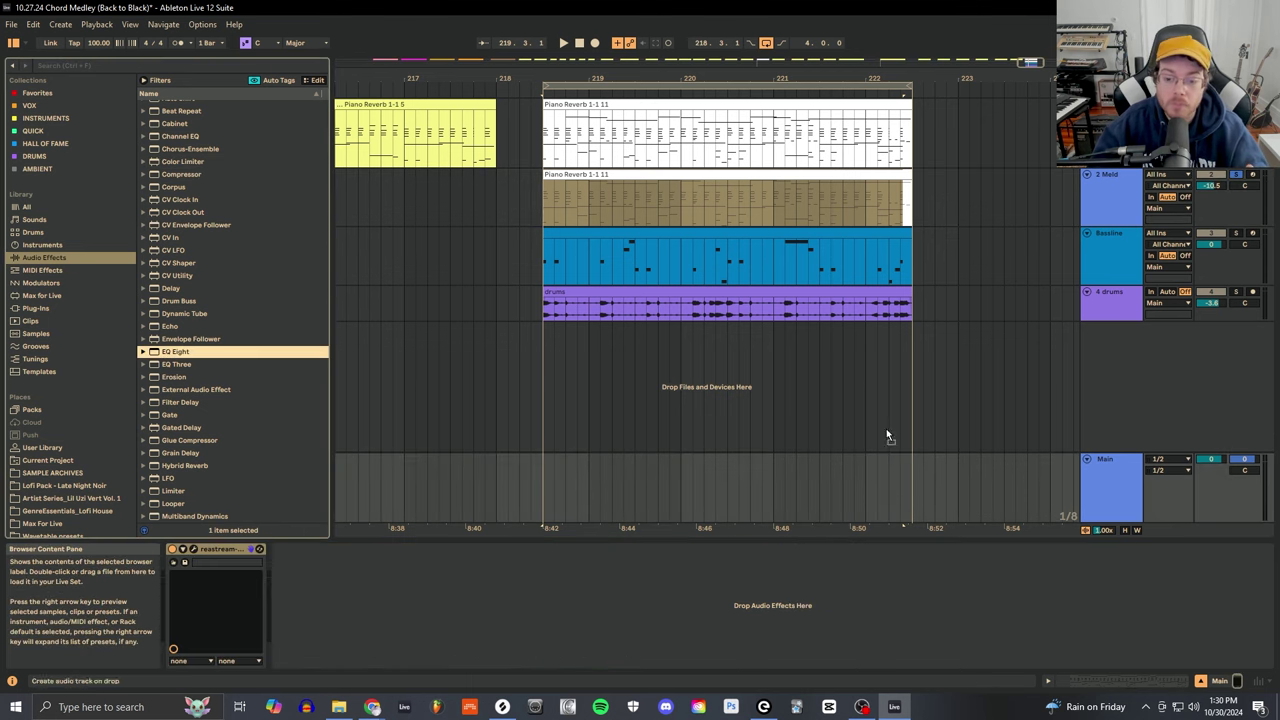
drag(1100, 195, 1106, 214)
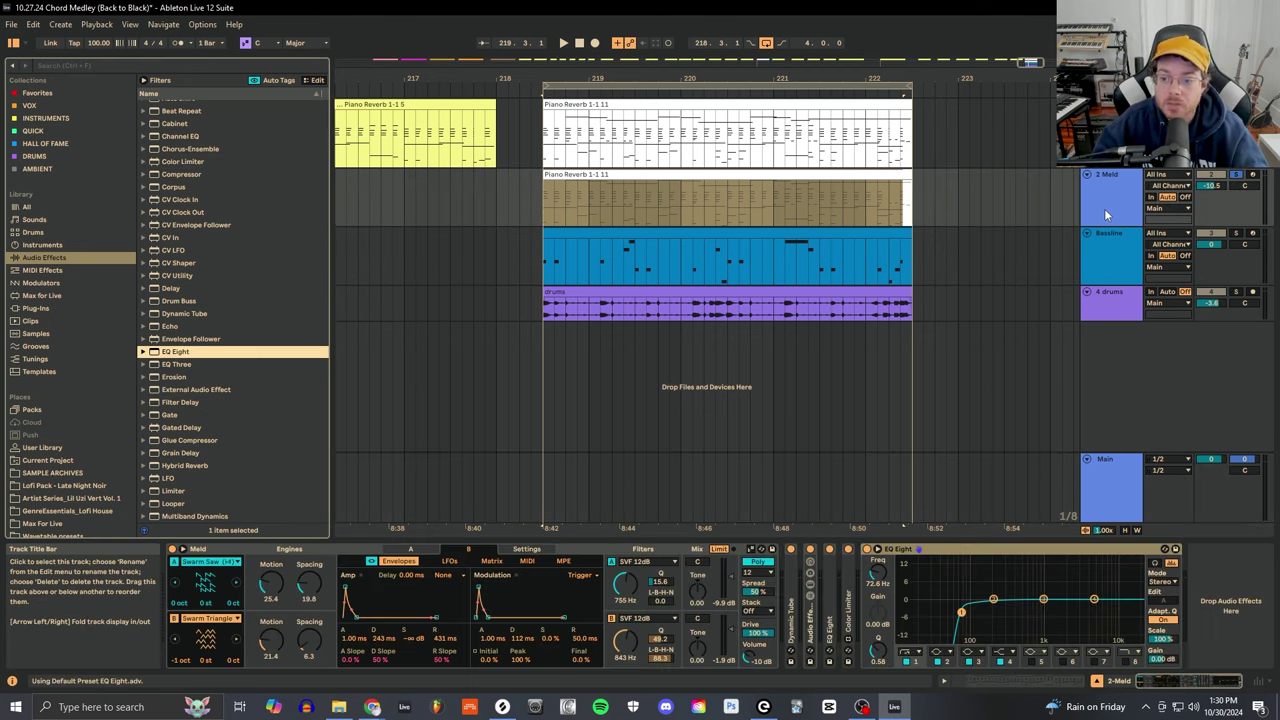
click(877, 550)
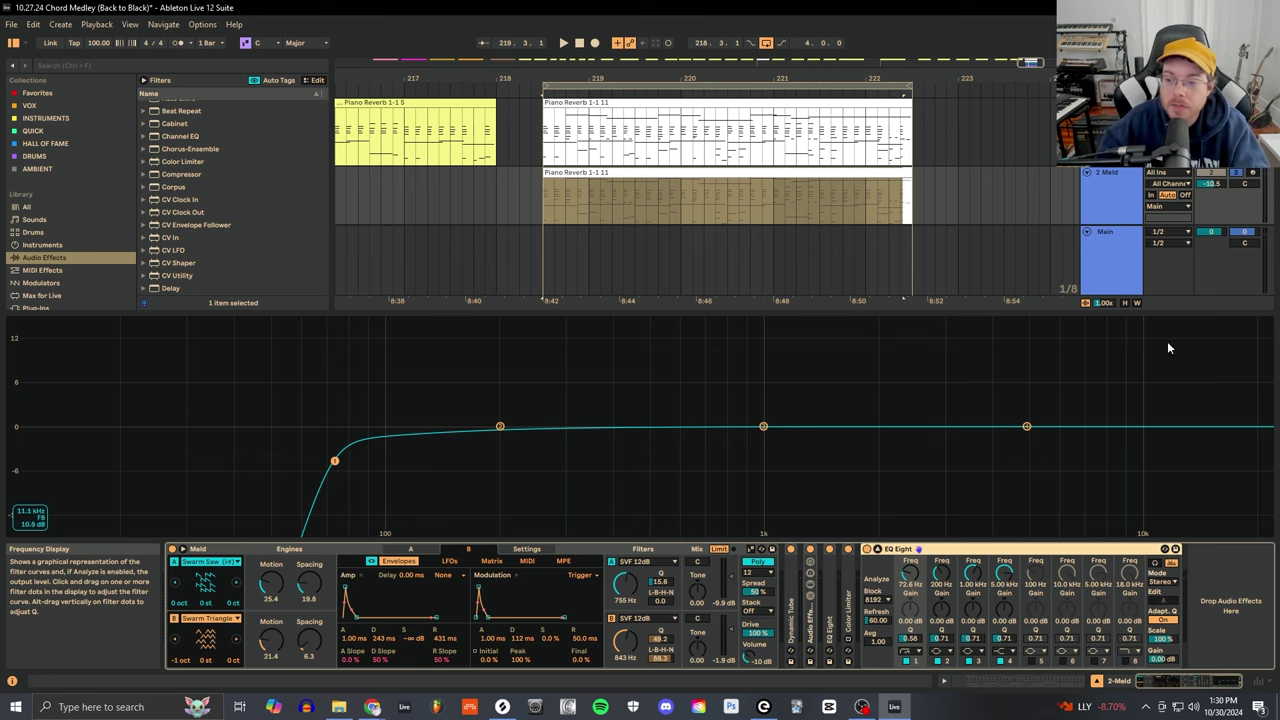
click(1240, 175)
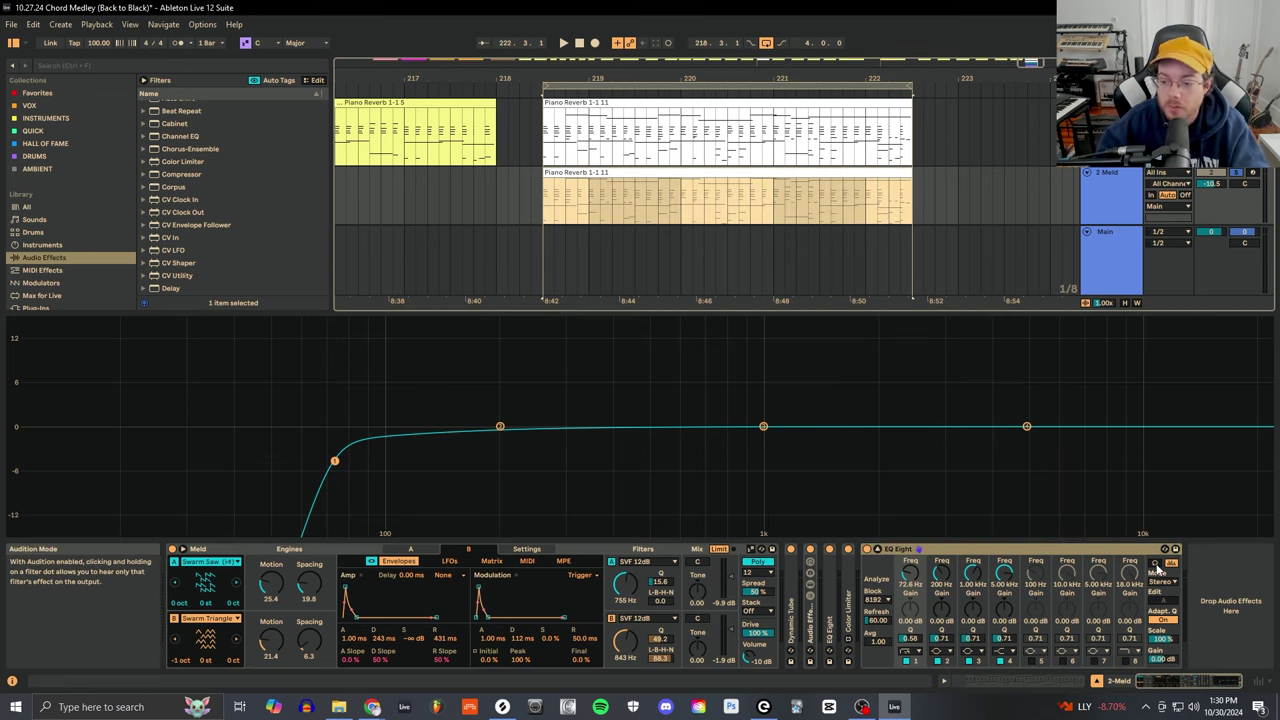
- With Audition on and the chords playing, raise EQ Eight's band 1 low cut to about 197 Hz
click(1155, 566)
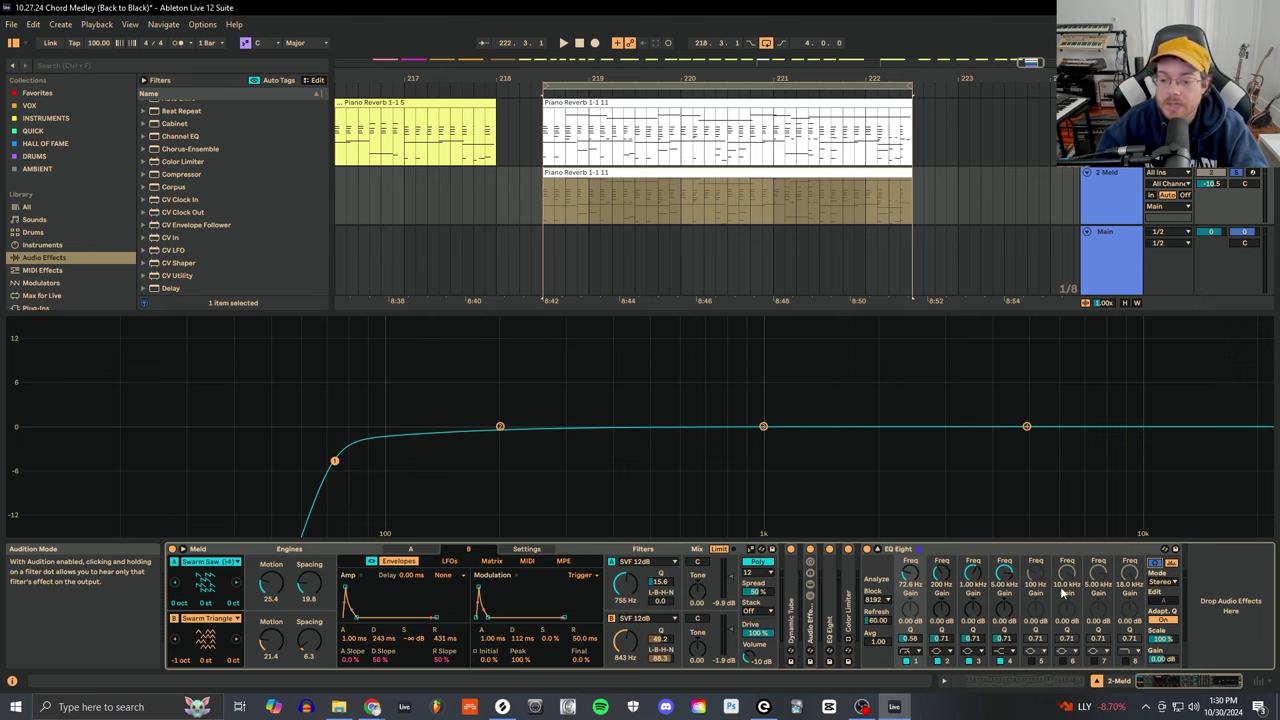
key(space)
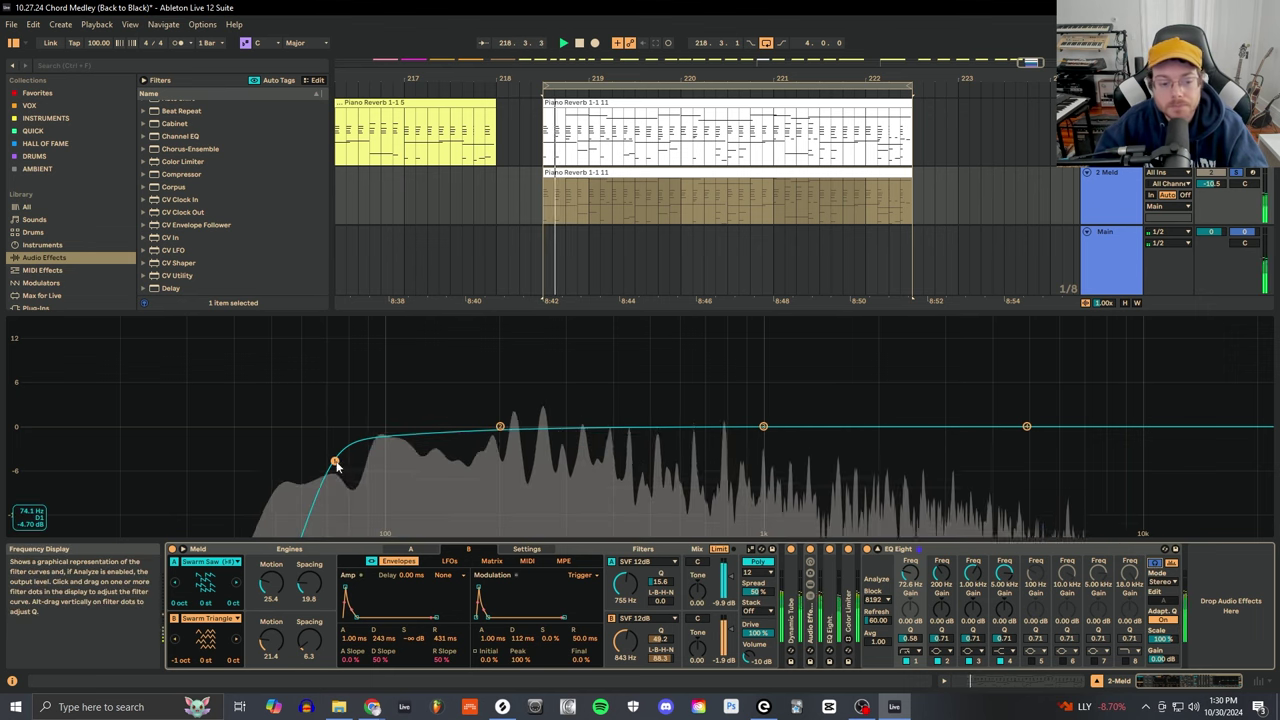
drag(335, 460, 503, 464)
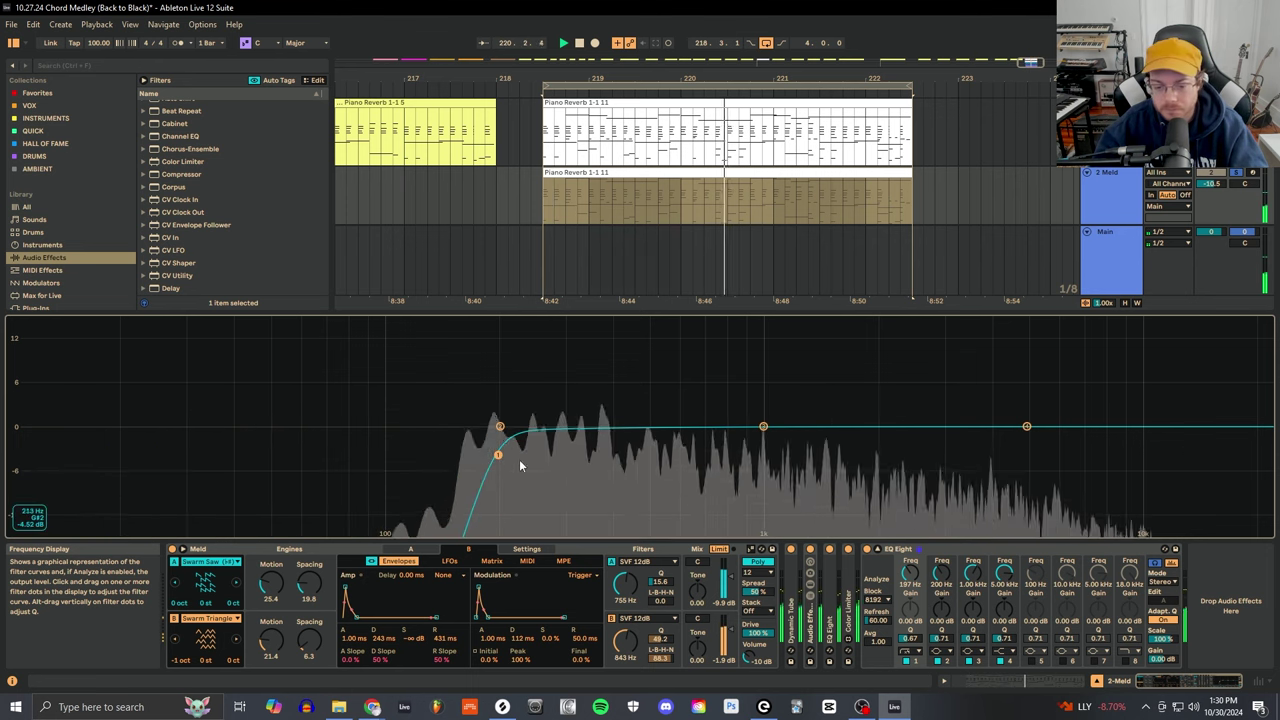
- Select the Bassline track and nudge its volume down slightly
key(shift+Tab)
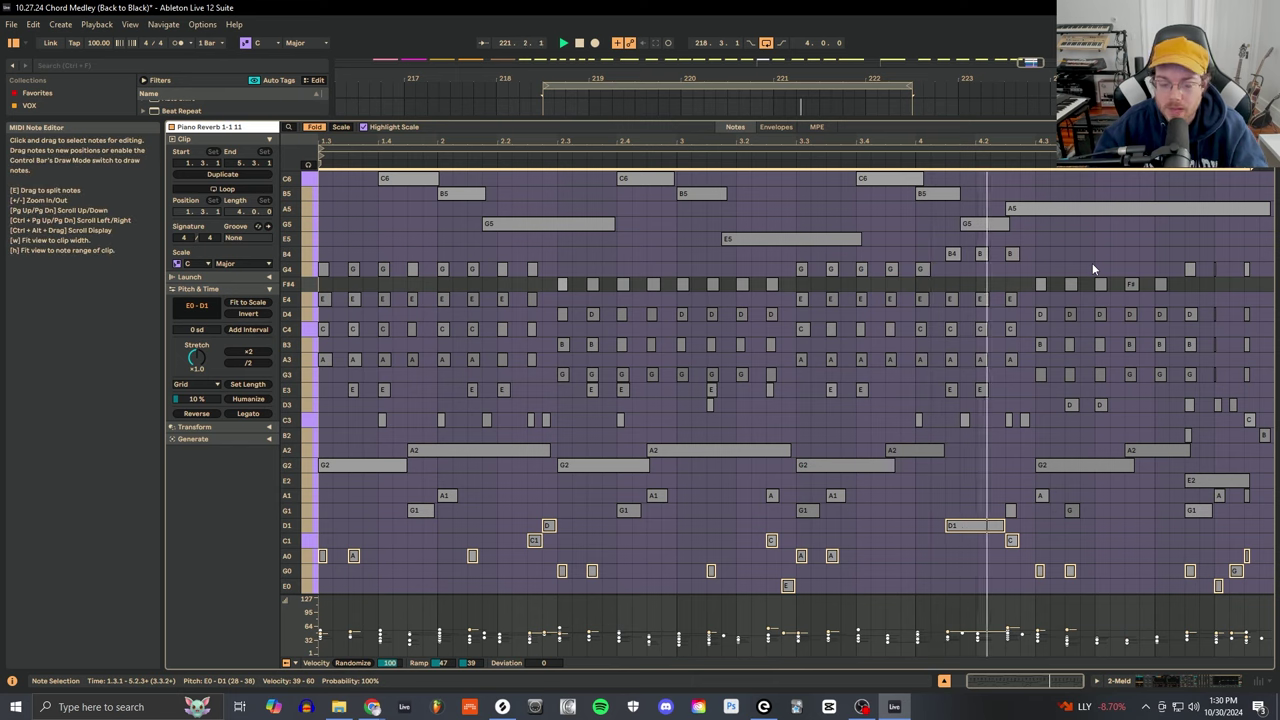
key(shift+Tab)
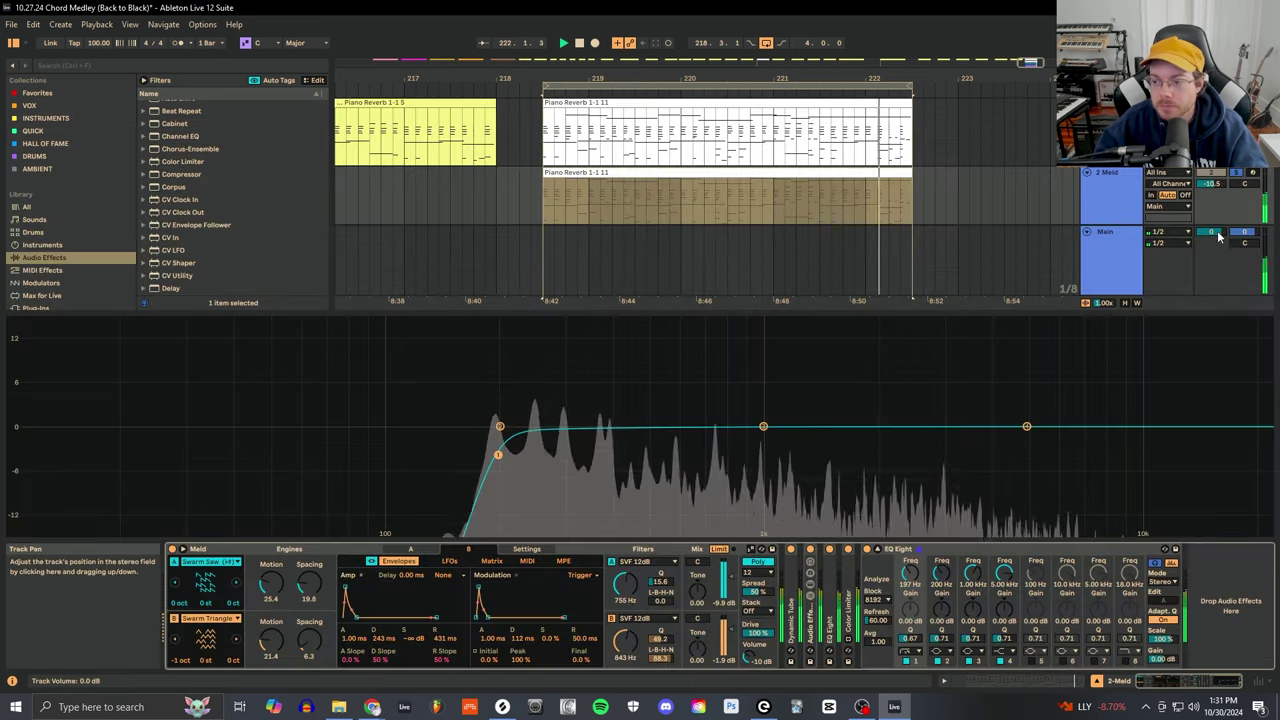
click(1100, 241)
click(1235, 238)
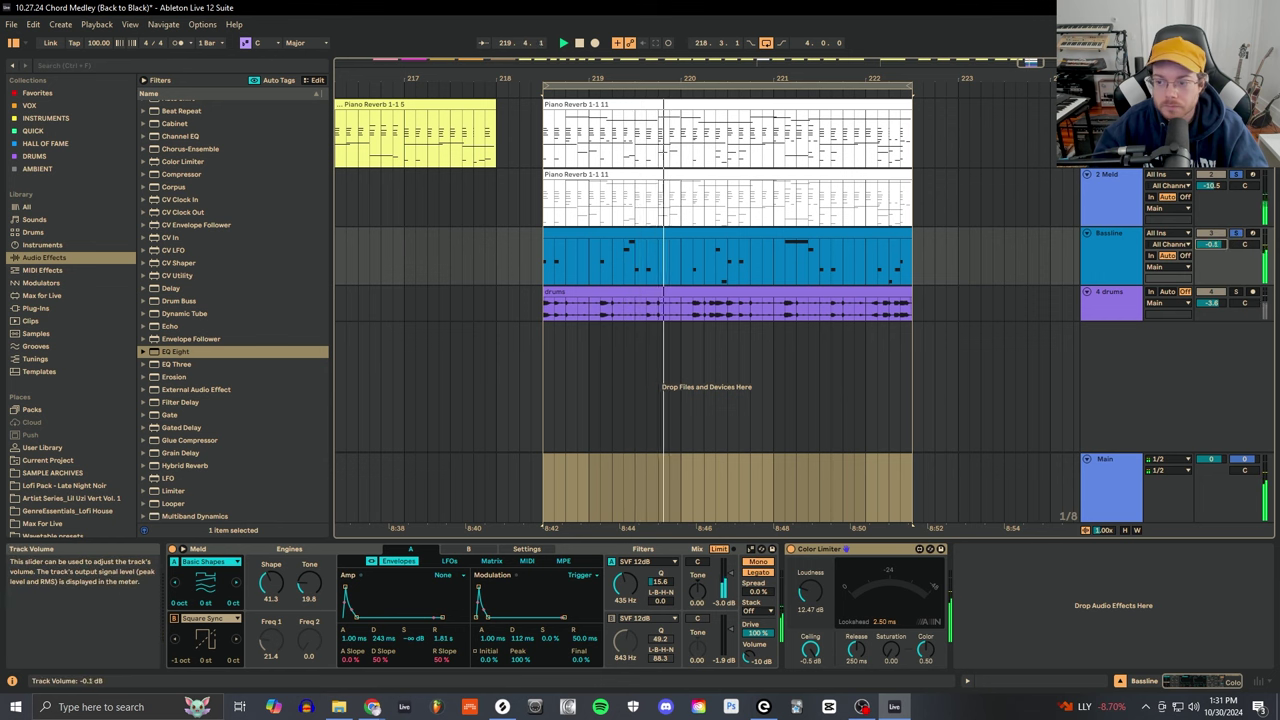
drag(1211, 244, 1221, 248)
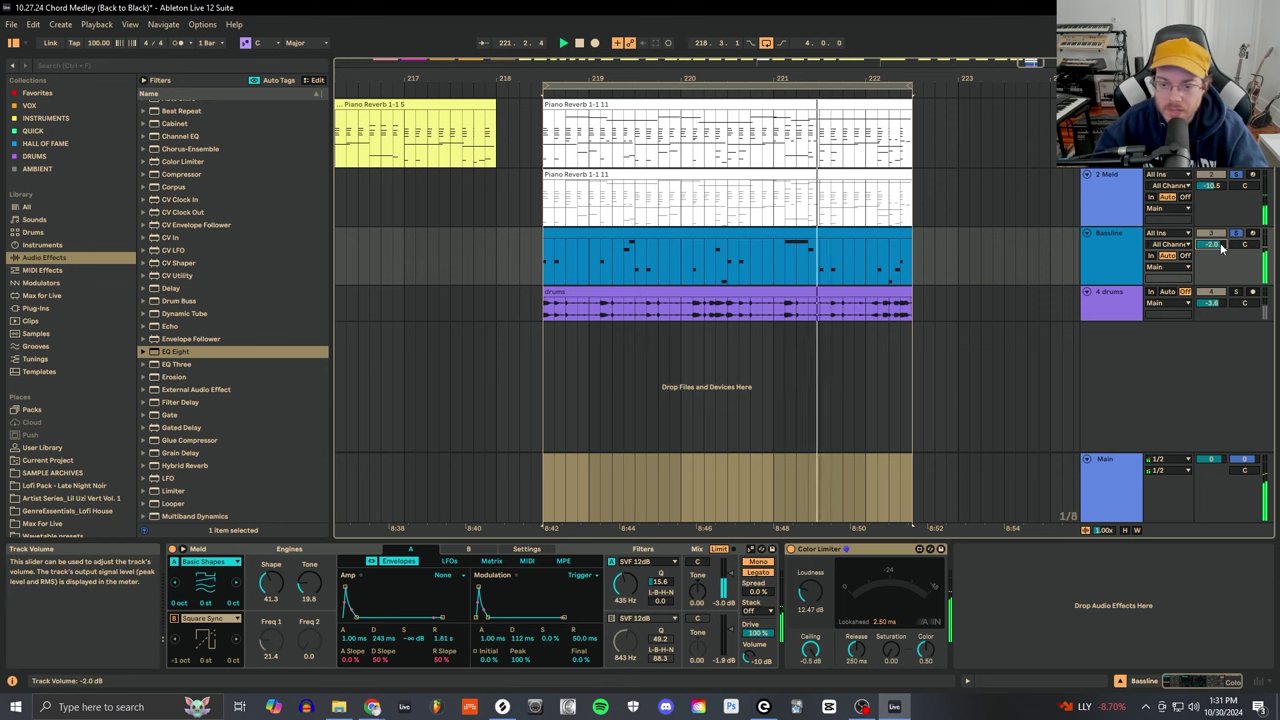
- Unsolo the Meld and Bassline tracks, lower Bassline to -3.2 dB, and close EQ Eight's large display
click(1237, 234)
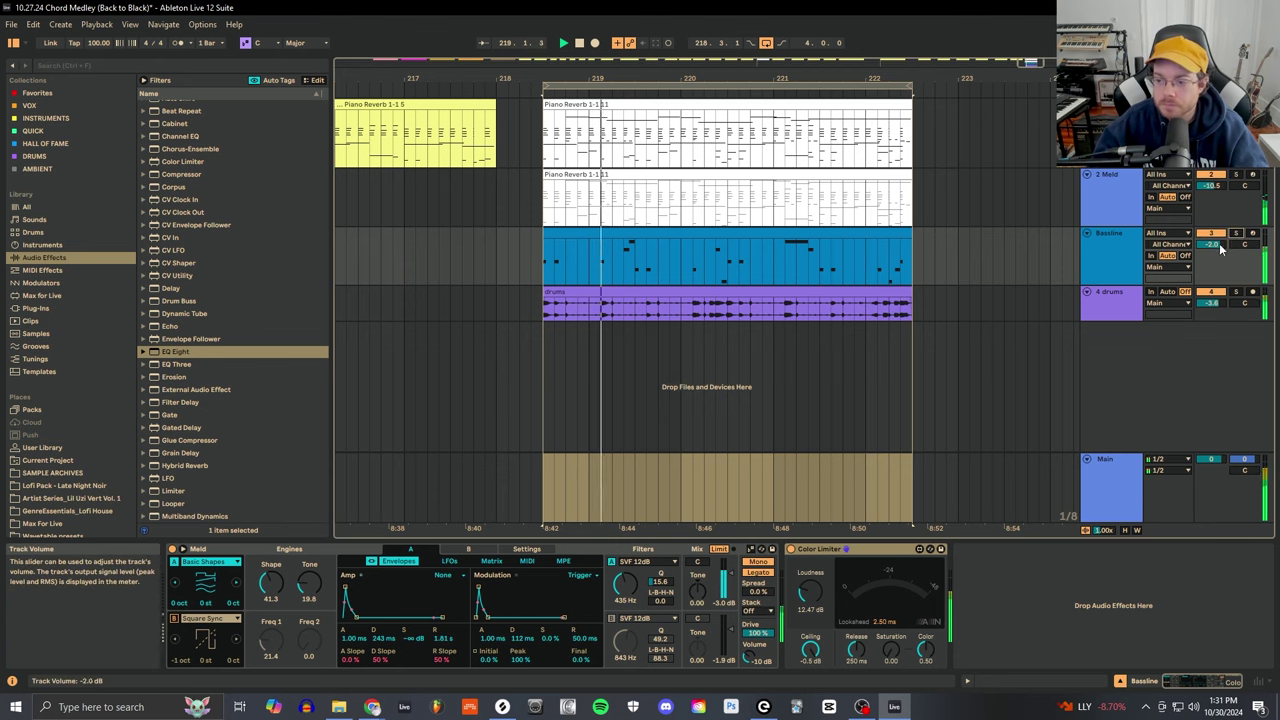
drag(1211, 244, 1219, 252)
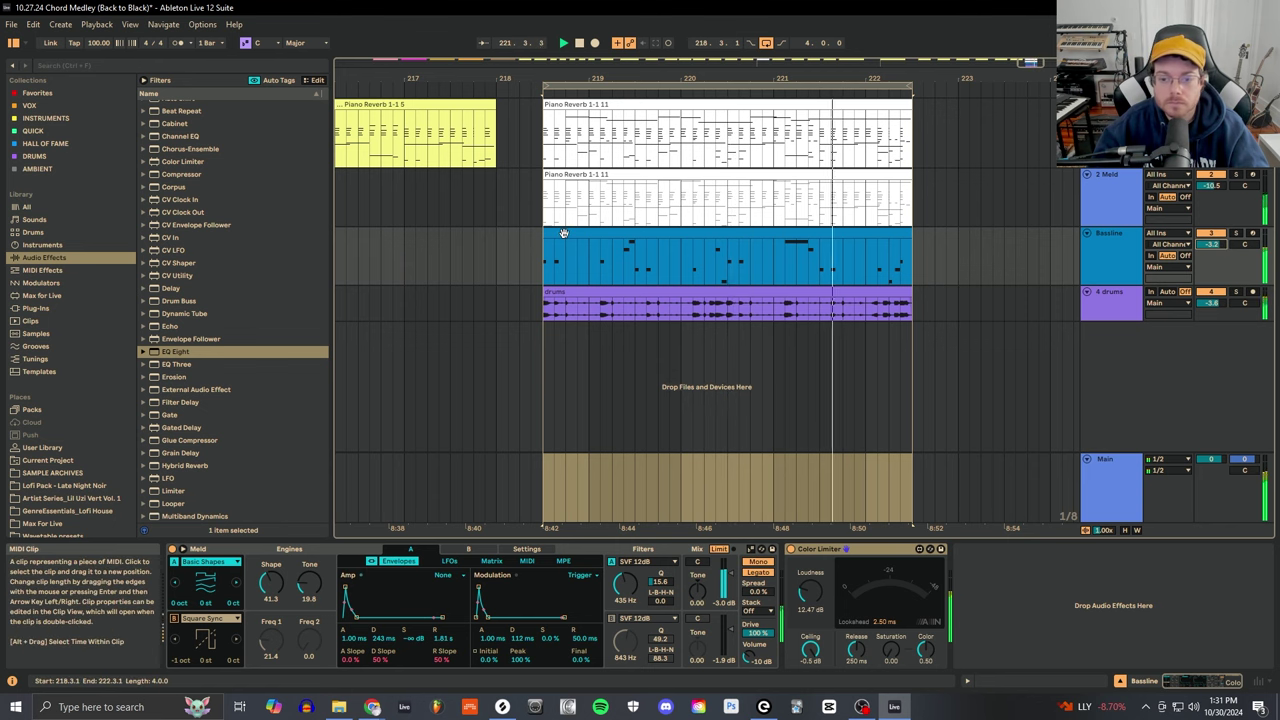
click(617, 186)
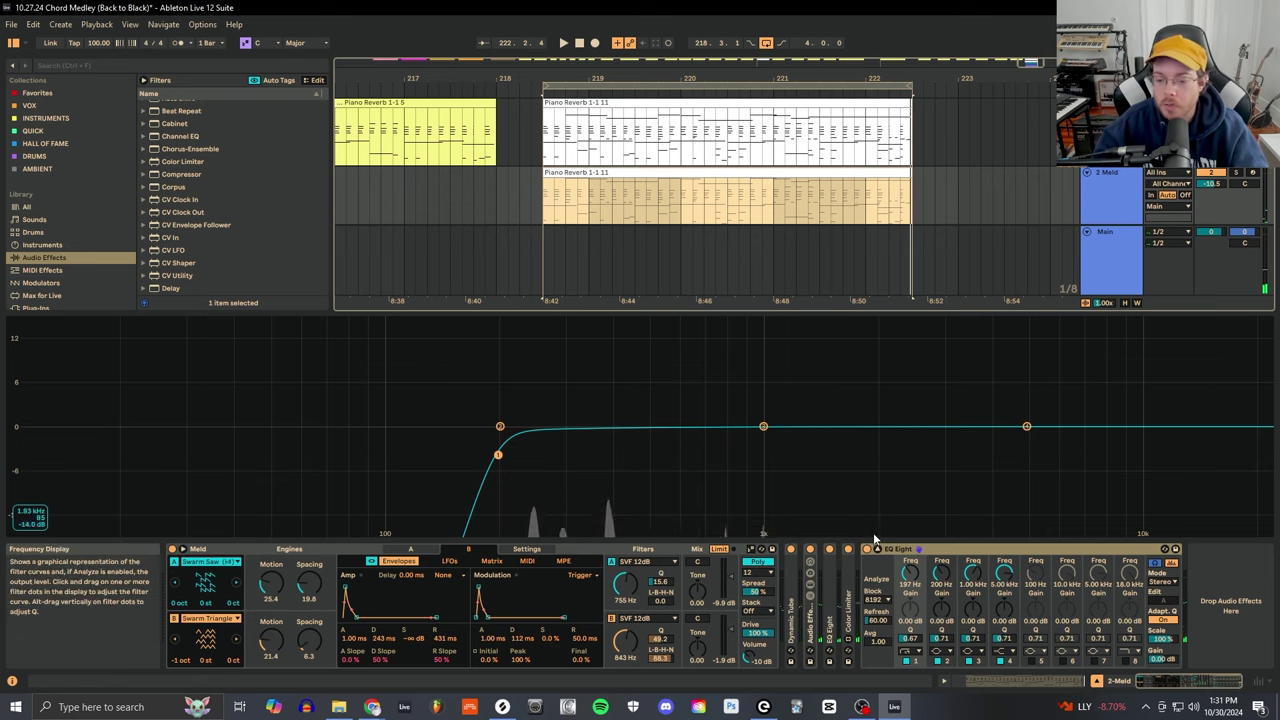
click(748, 200)
- Open the Piano Reverb chord clip full-size and marquee-select the low G0–A1 notes in its opening bars
click(752, 177)
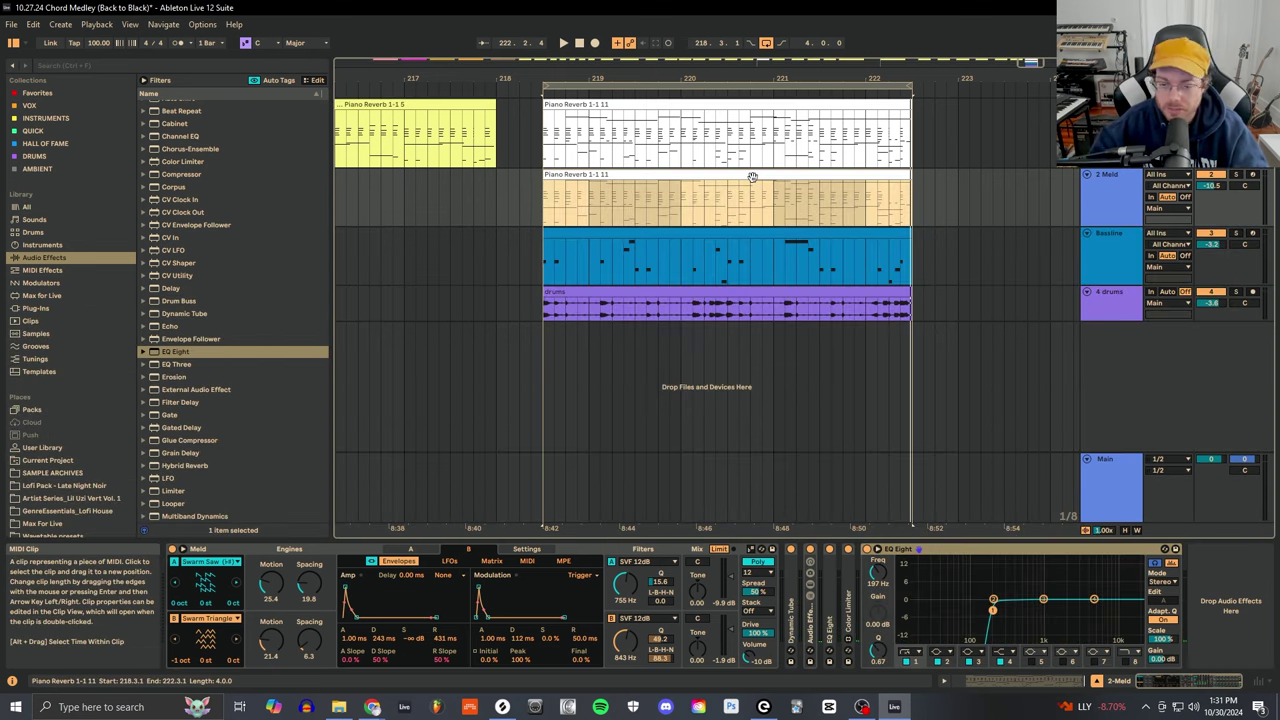
double_click(752, 177)
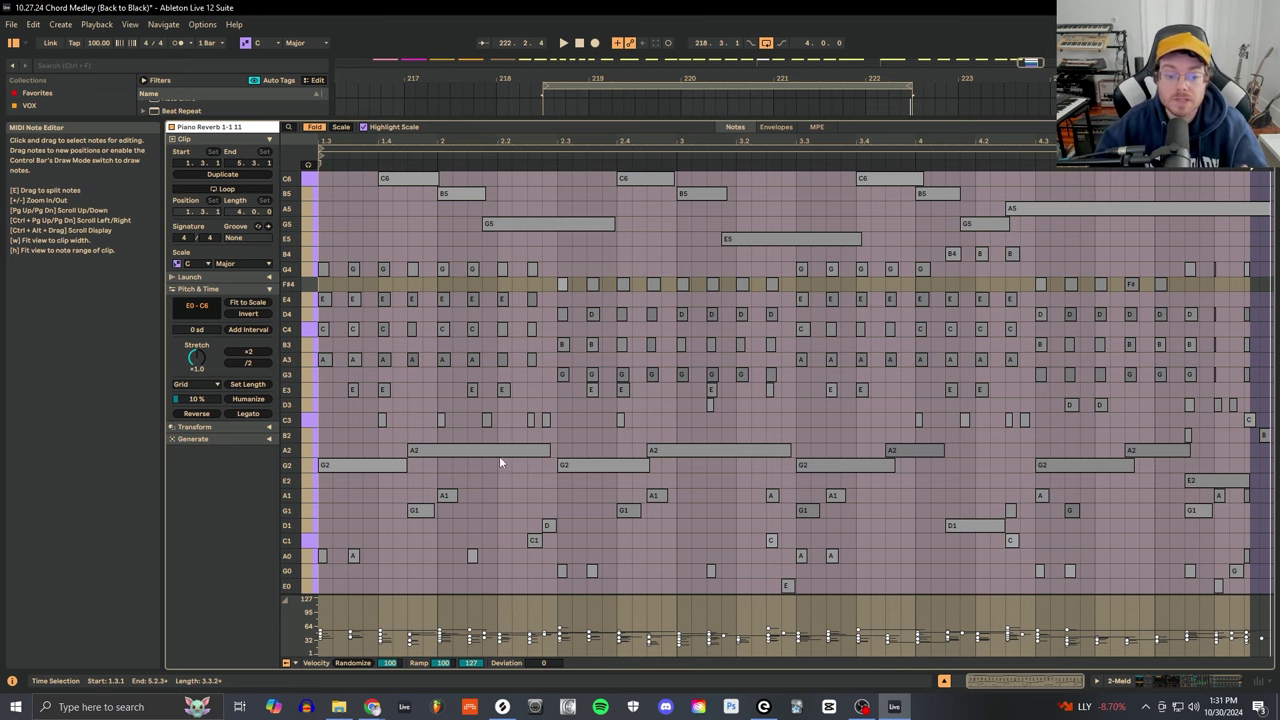
click(364, 523)
drag(374, 486, 644, 584)
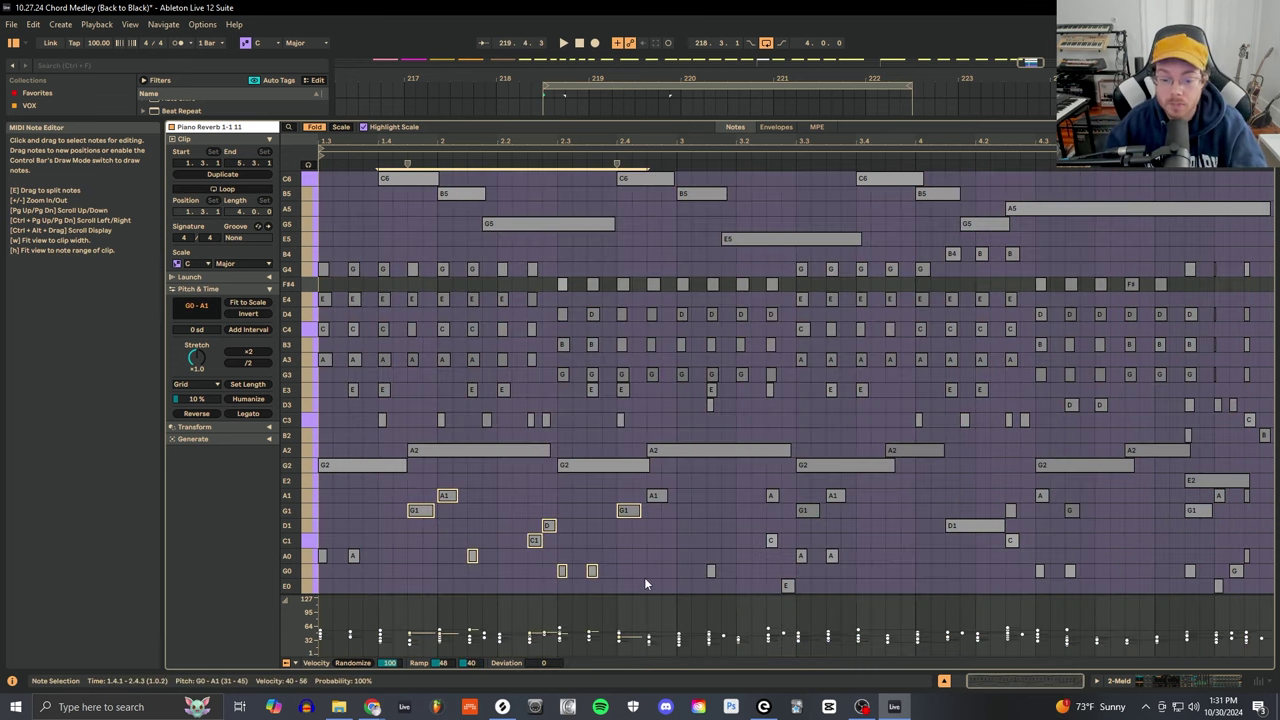